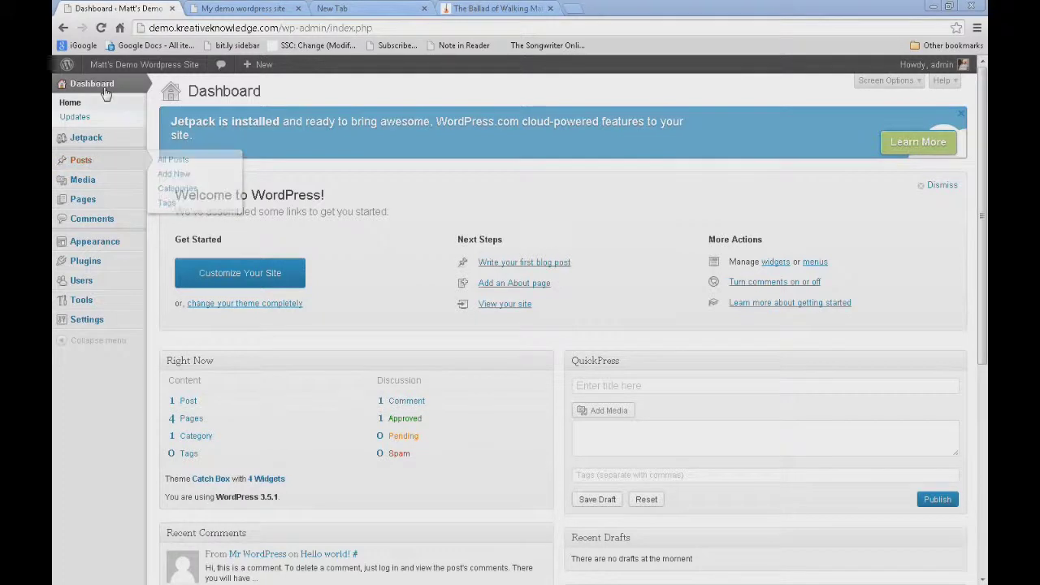
- Go to the site's posts and start a new post, looking over its editor and SEO fields
left_click(102, 168)
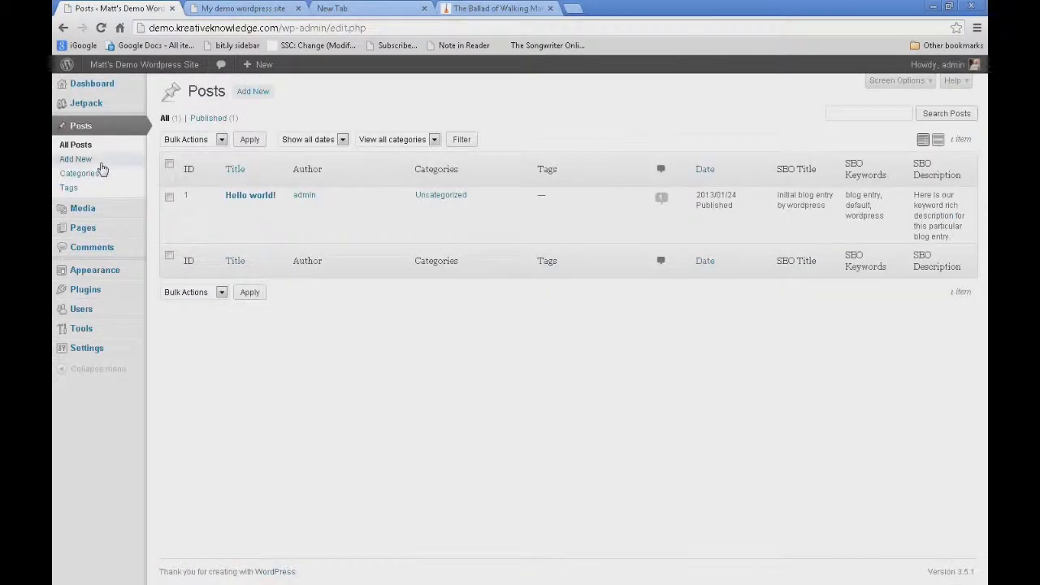
mouse_move(244, 207)
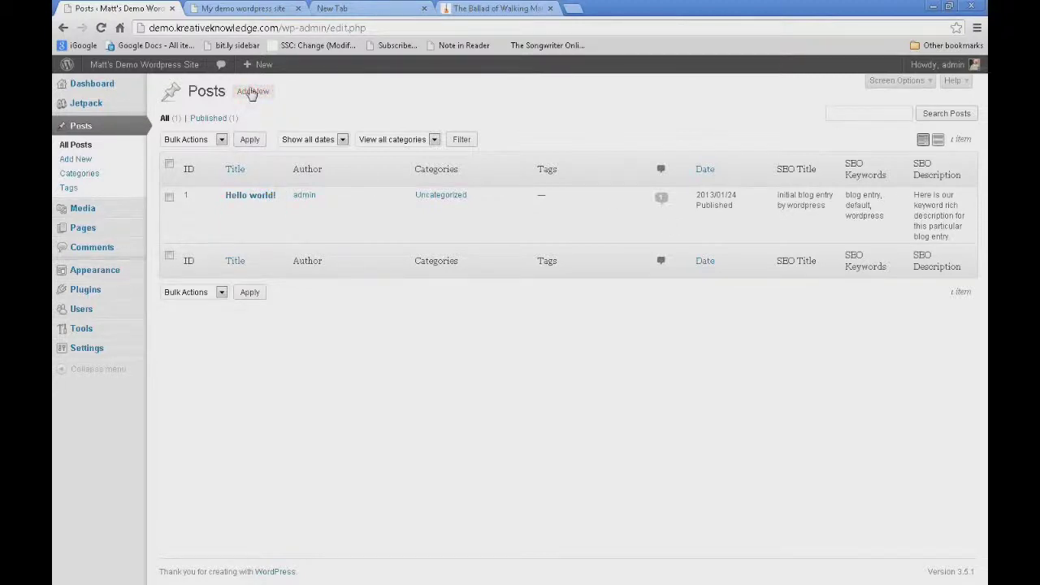
left_click(253, 92)
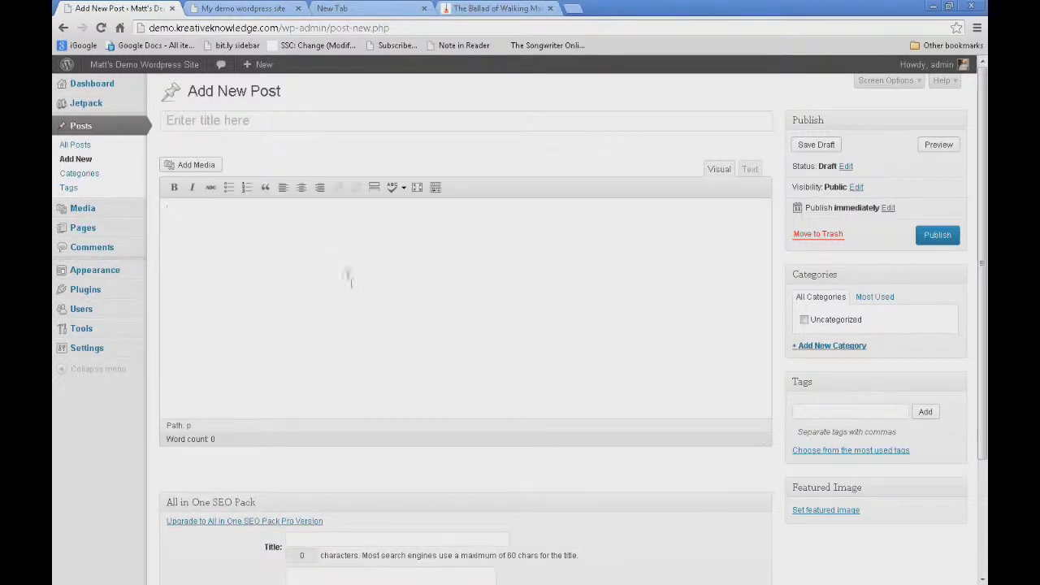
scroll(357, 350, "down", 1)
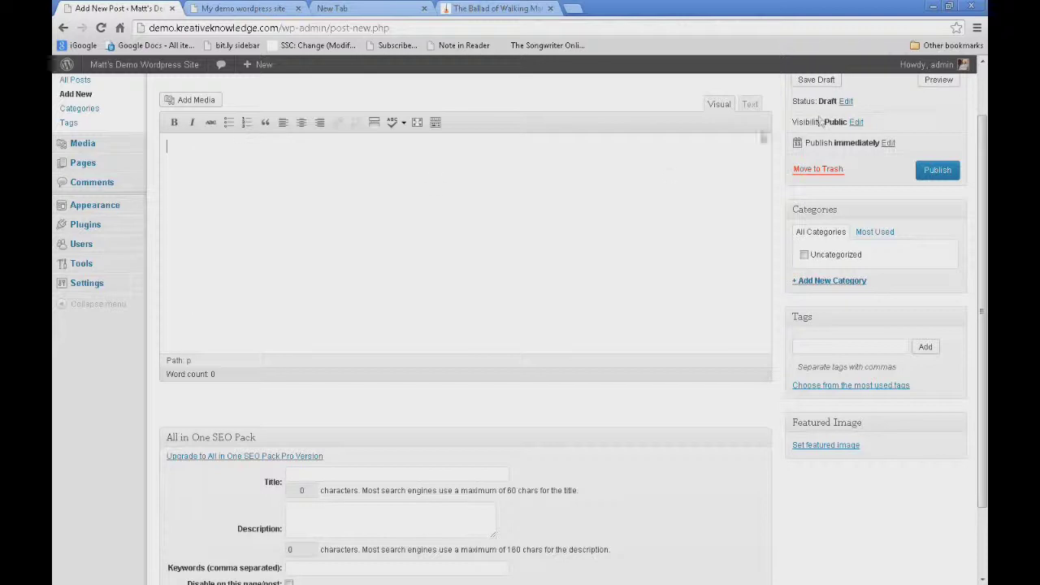
scroll(982, 309, "up", 1)
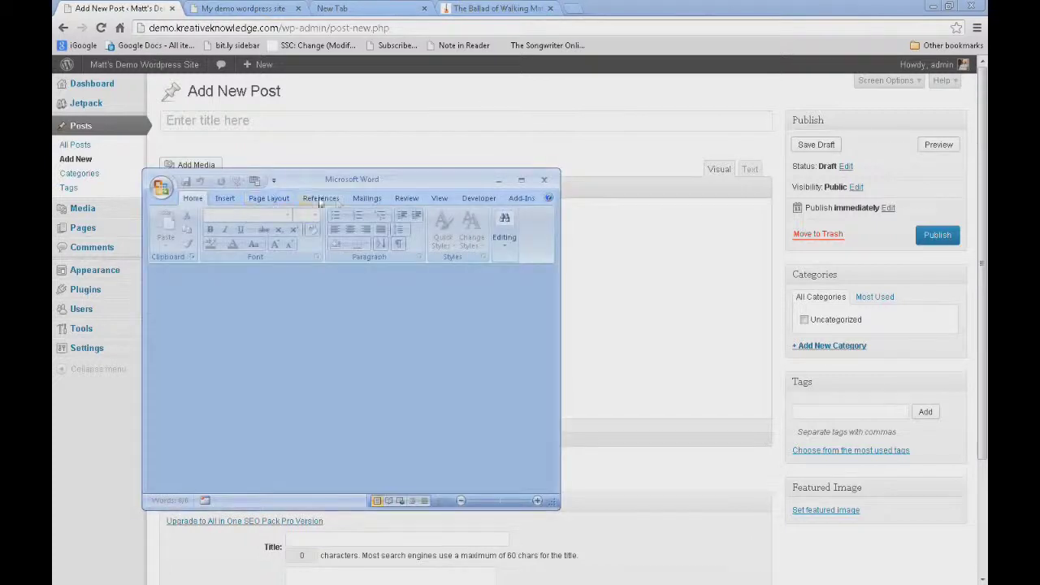
- Switch to Microsoft Word and create a blank document with the Heading 1 title "My First Blog Post"
left_click(521, 180)
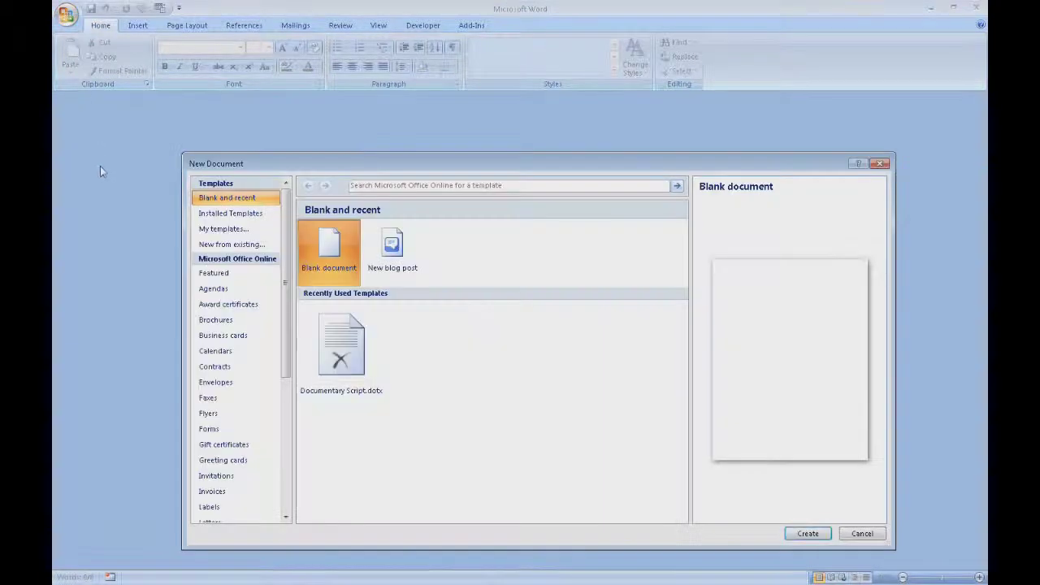
double_click(329, 242)
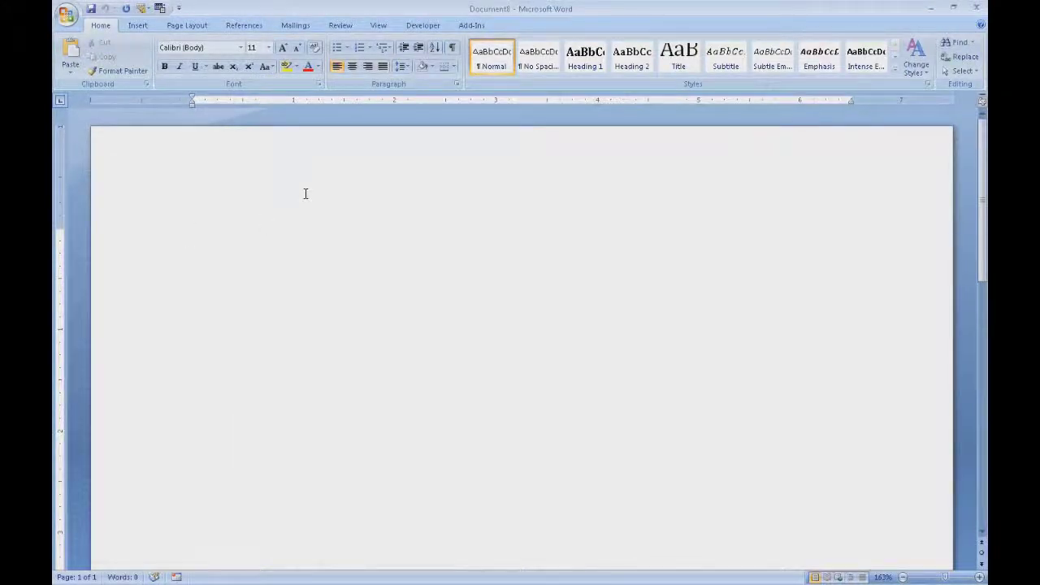
key("ctrl+alt+1")
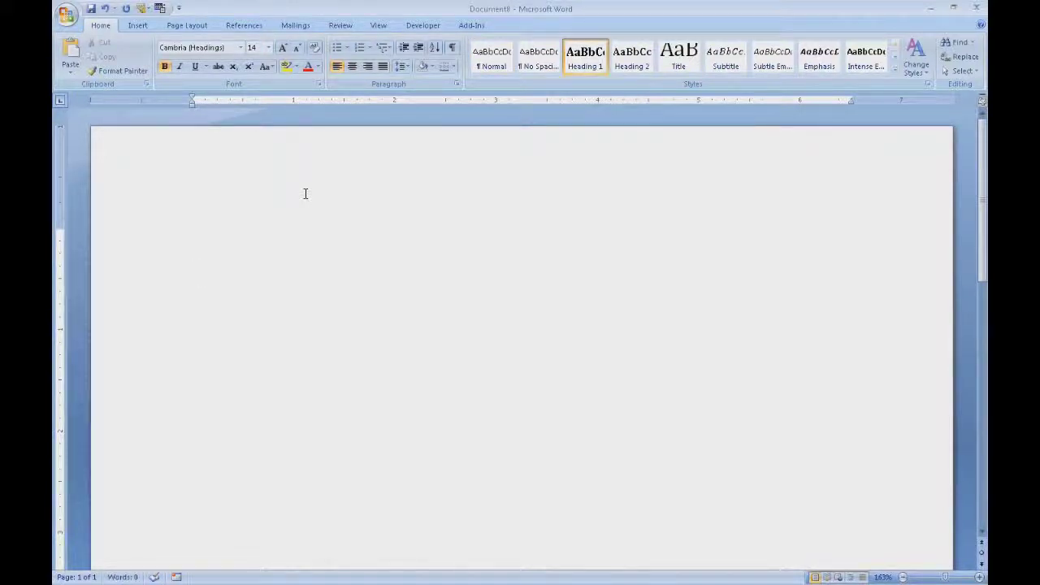
type("My First")
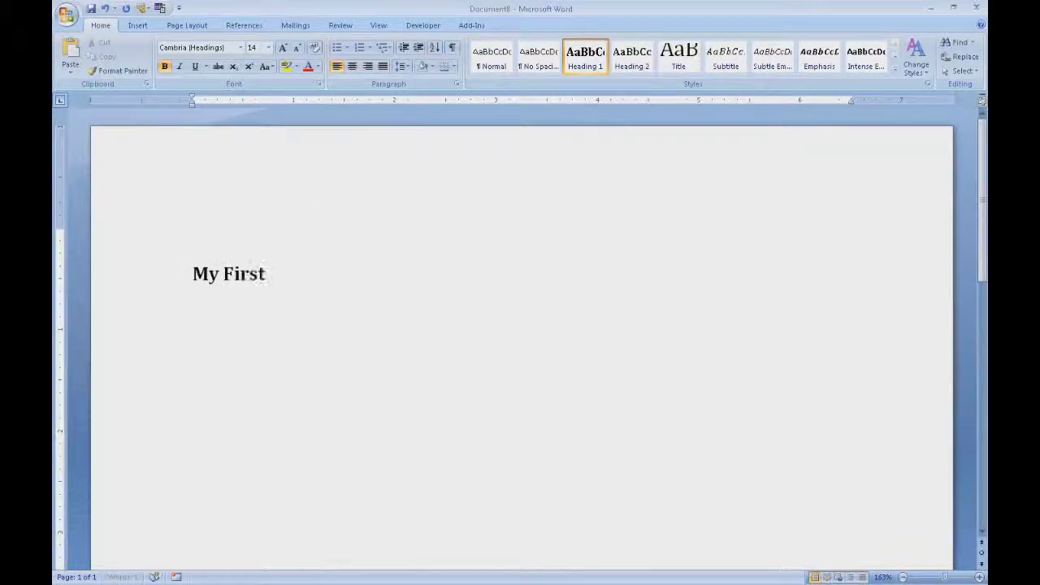
type(" Blog Post")
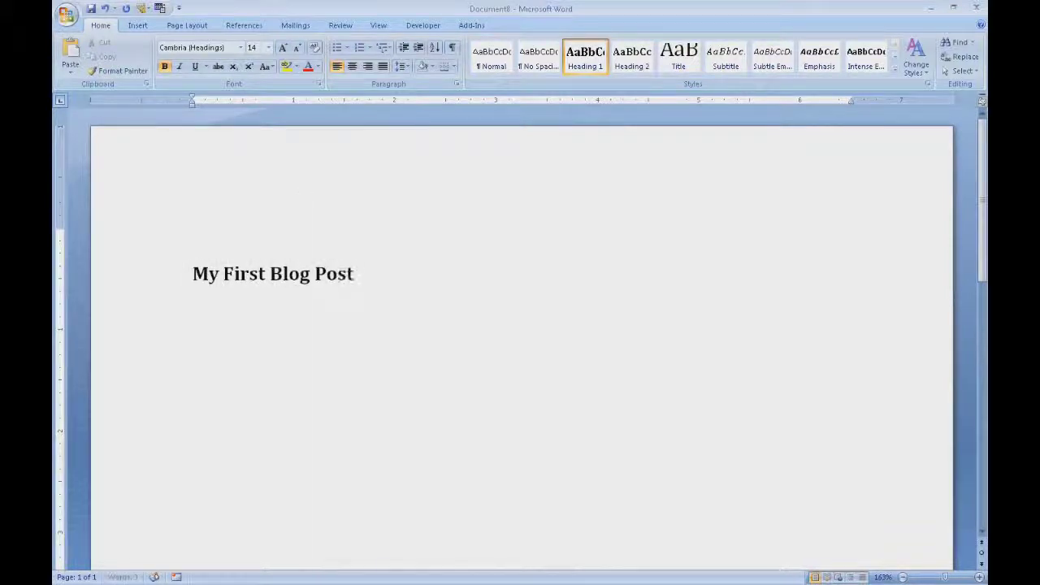
key("Return")
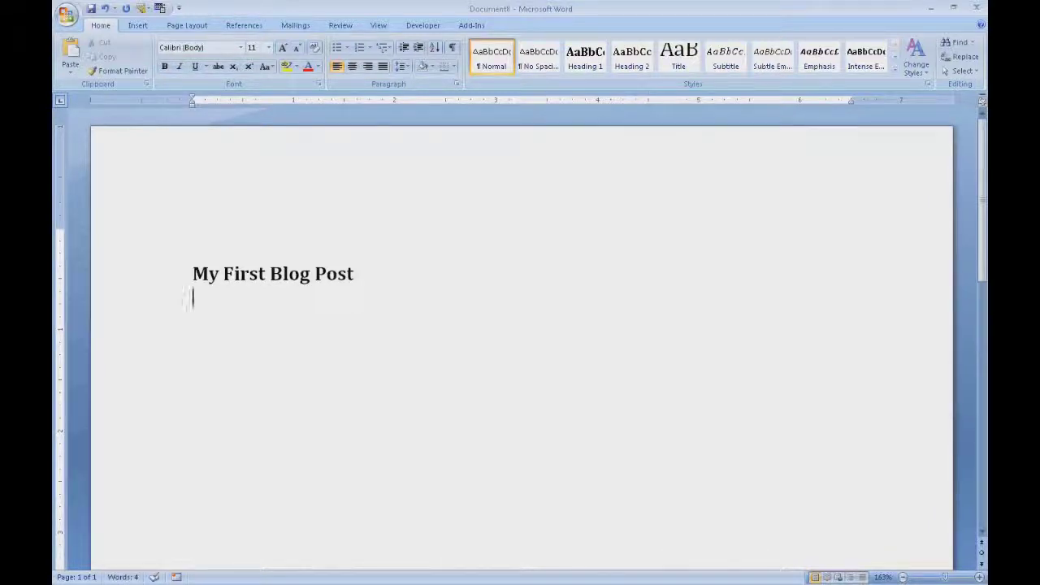
- Write the body paragraph "This is where I would write the text." under the title
type("This is wher")
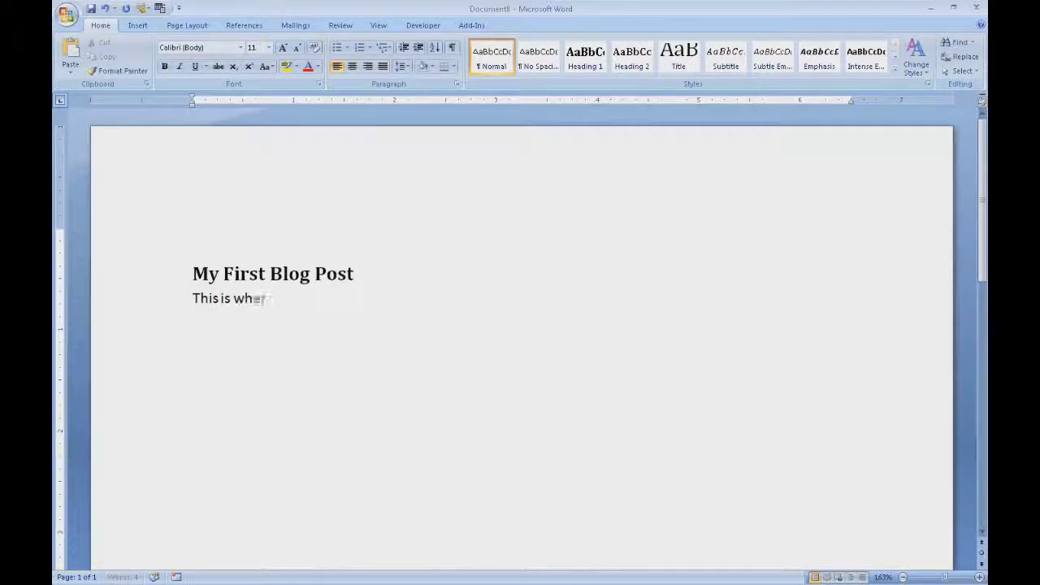
type("e I would write")
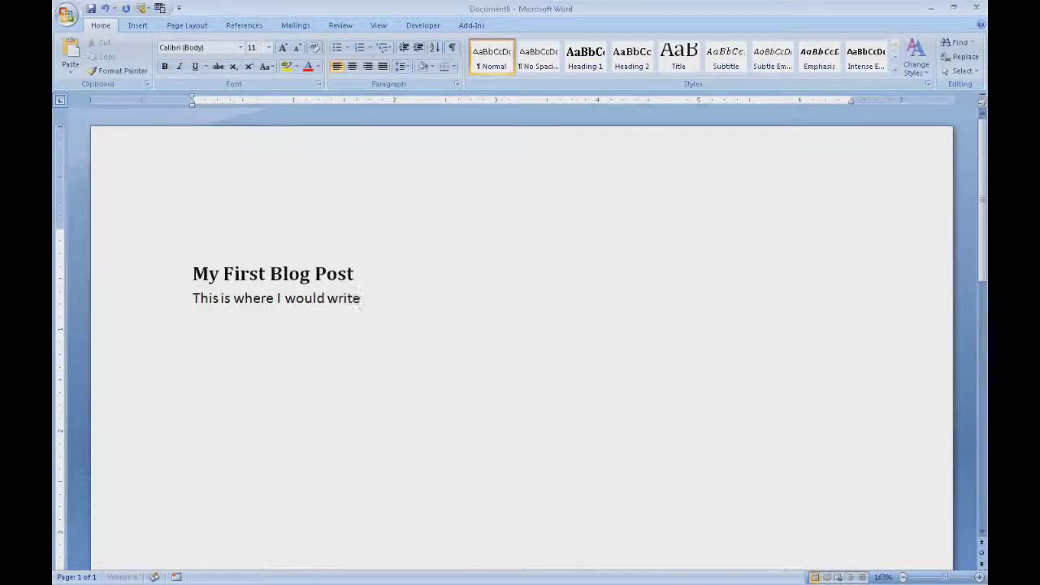
type(" the text.")
key("Return")
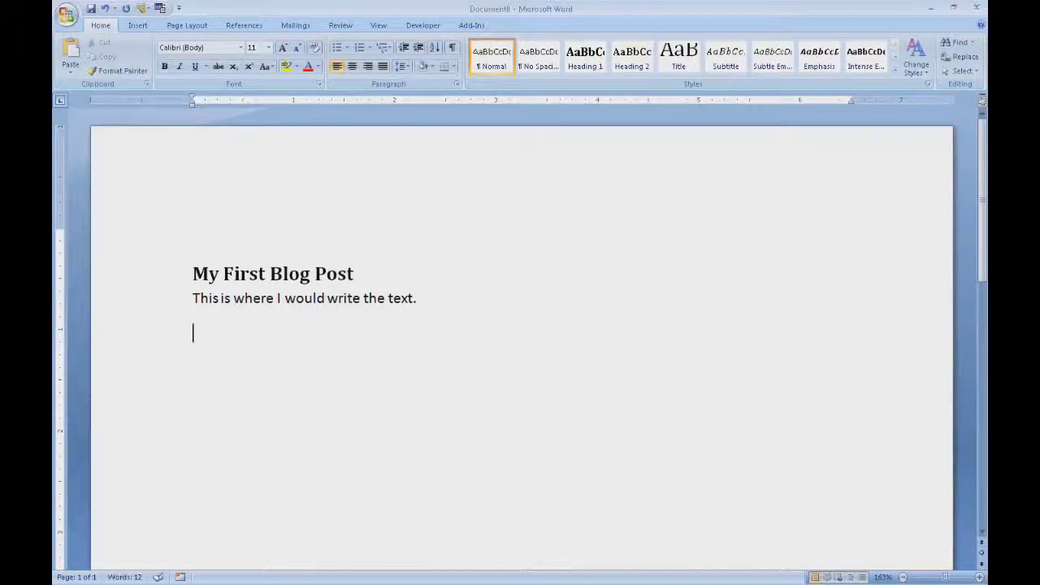
- Add the subheading "Important Heading" in Heading 2 style below the first paragraph
left_click(296, 194)
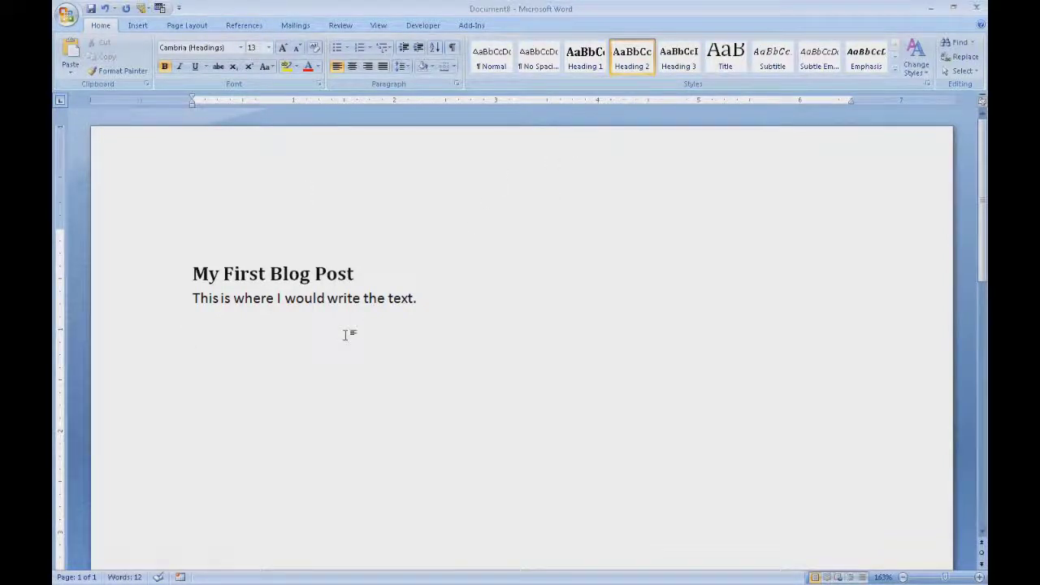
type("Impo")
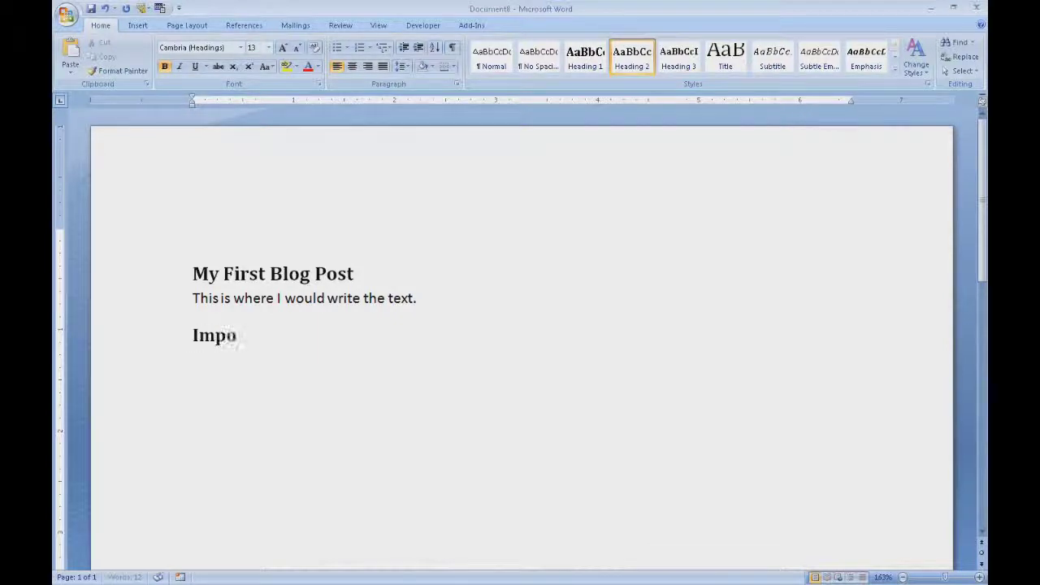
type("rtant Heading")
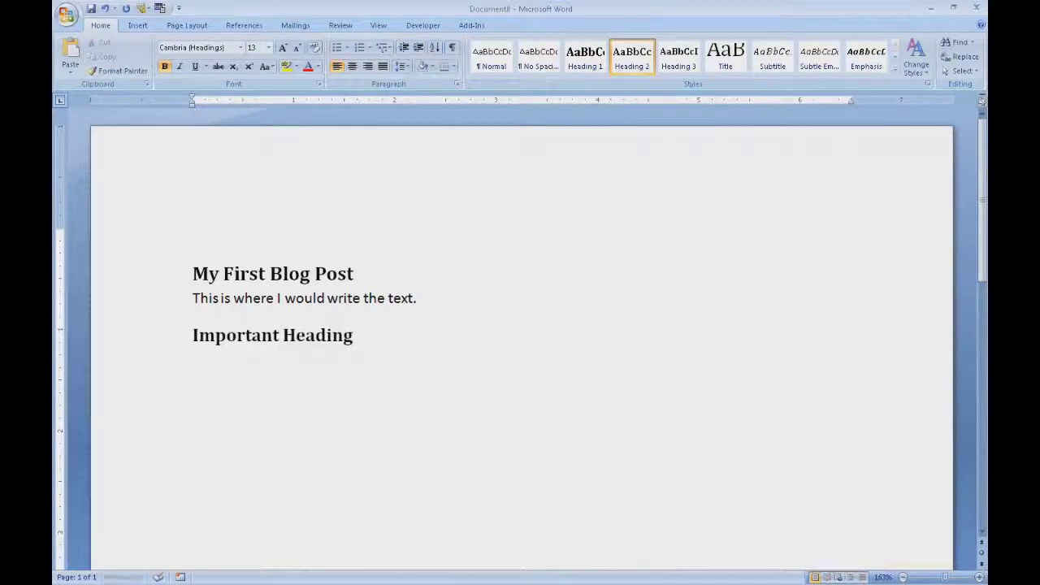
key("Return")
- Write "This is the stuff that is important. Do not forget it." as the paragraph under the subheading
type("This is the stuff")
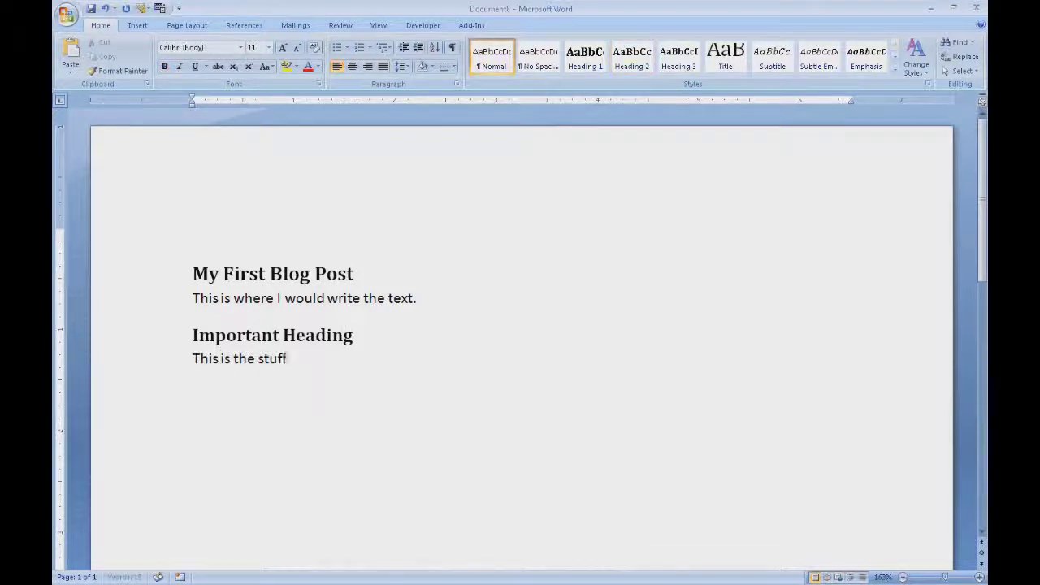
type(" that is important")
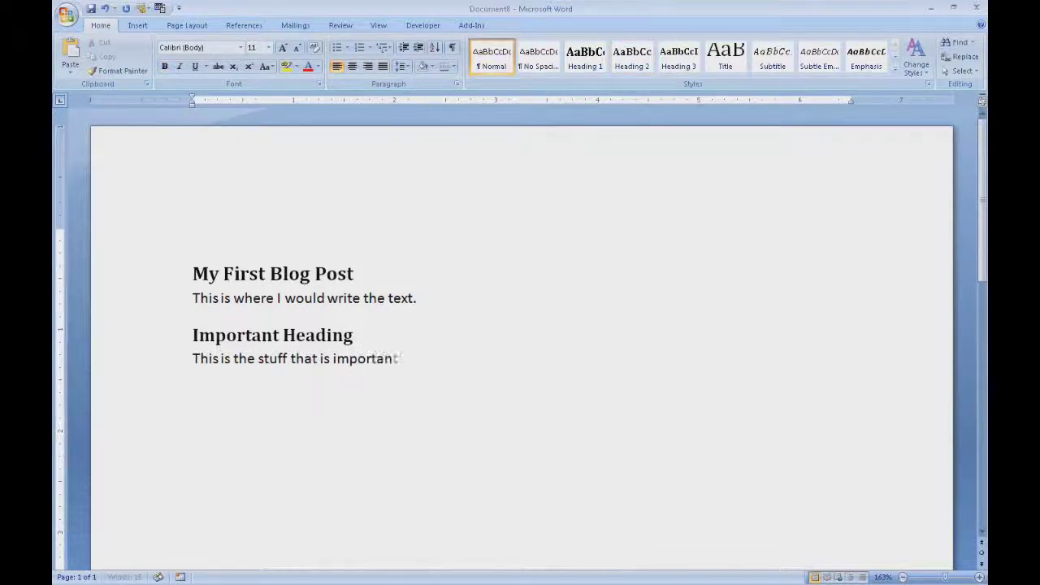
type(". Do not")
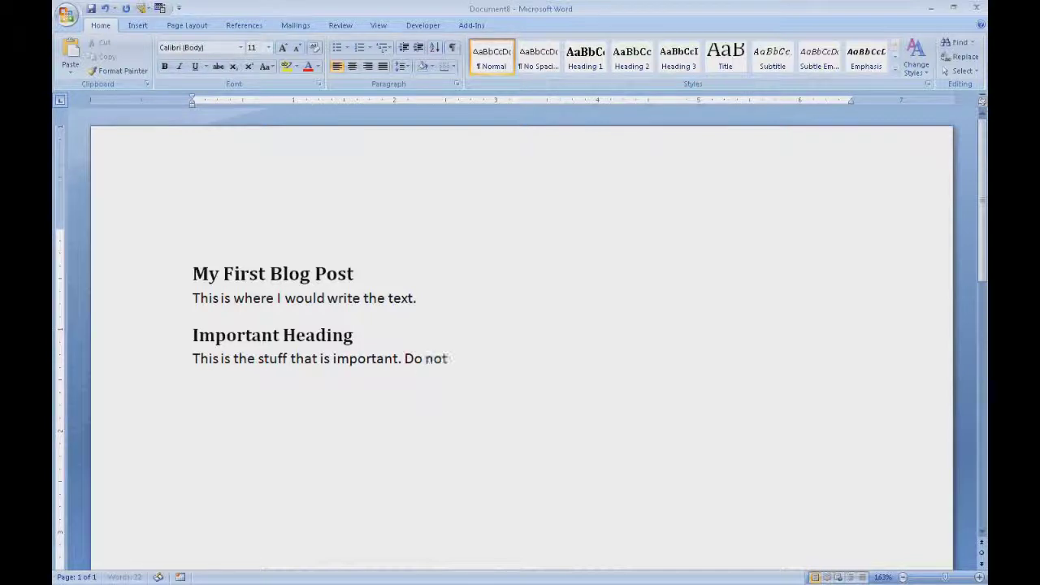
type(" forget it.")
key("Return")
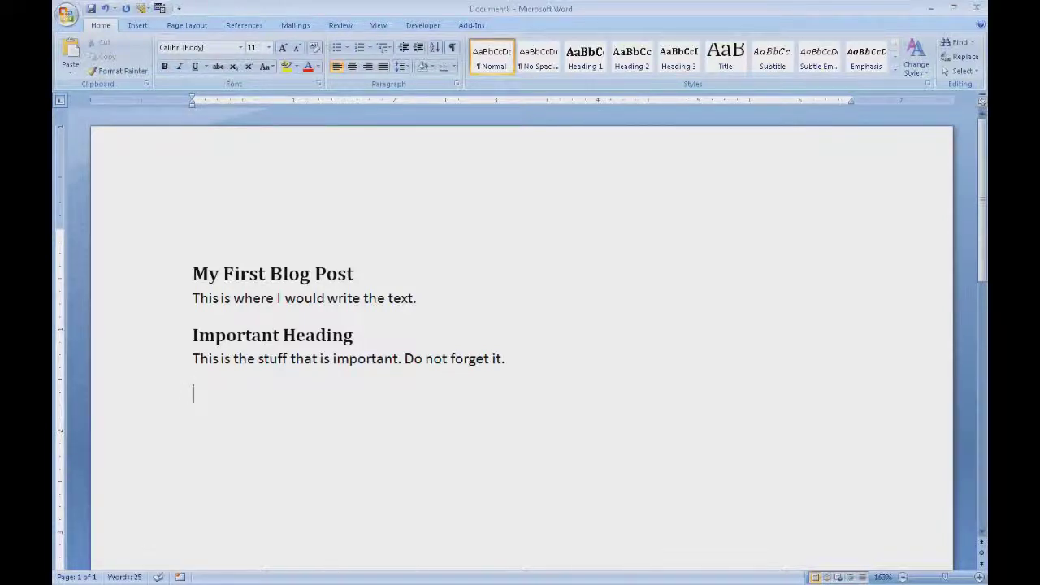
- After a blank line, add an "SEO INFO" section with a "Title" label and the author's "first demo blog entry" as its text
key("Return")
type("SEO INFO")
key("Return")
type("Title")
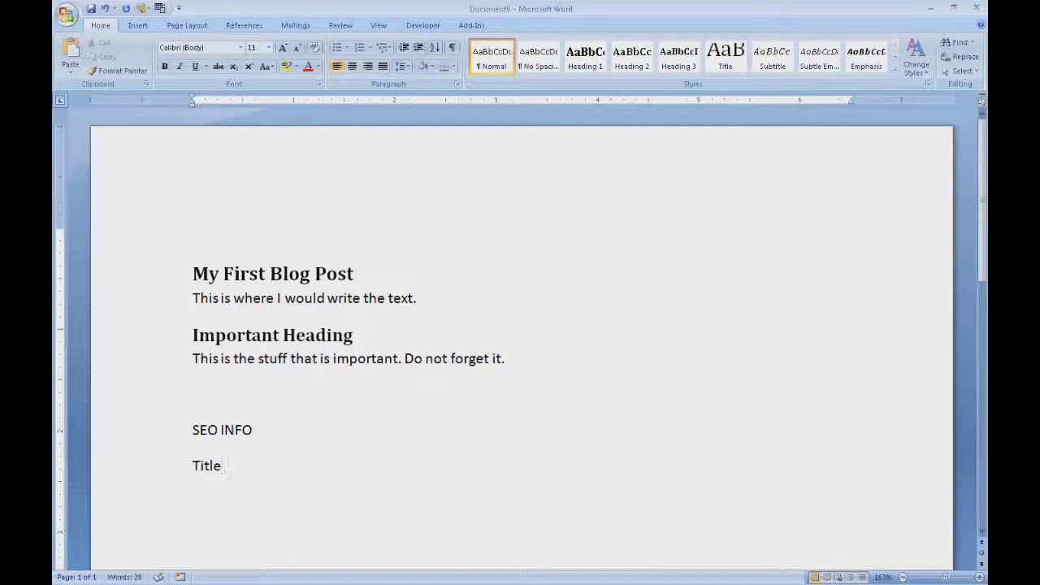
key("Return")
type("Matt's firsr b")
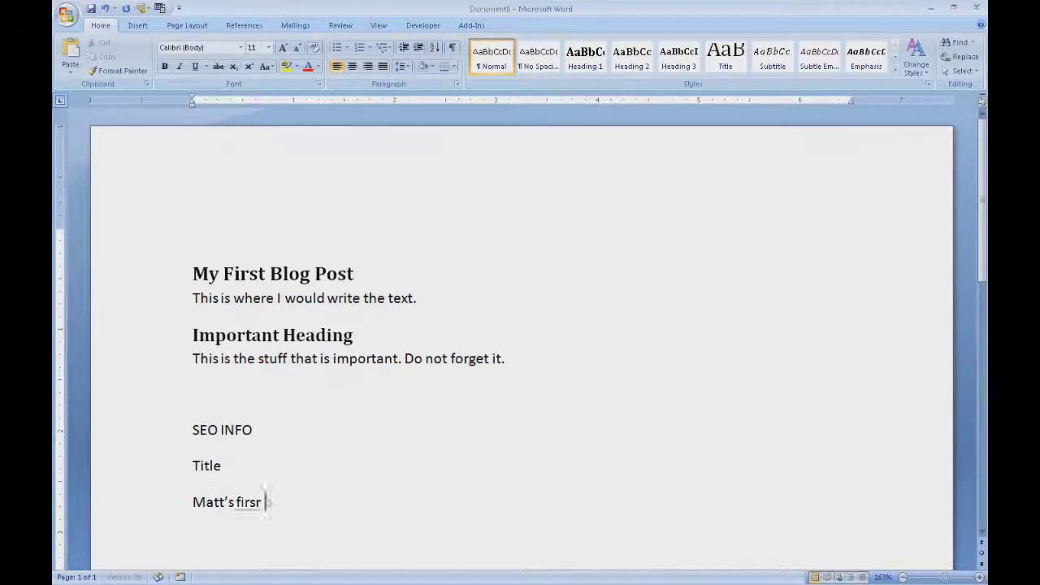
type("t demo blog entry")
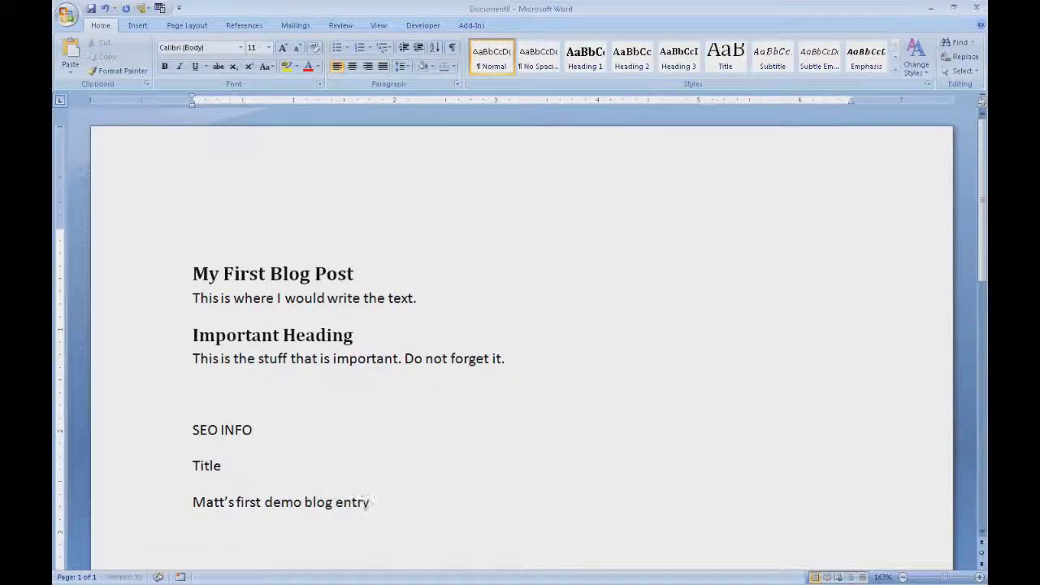
- Add a "Description" label to the SEO section, followed by the line "A description of my first blog entry"
key("Return")
type("Description")
key("Return")
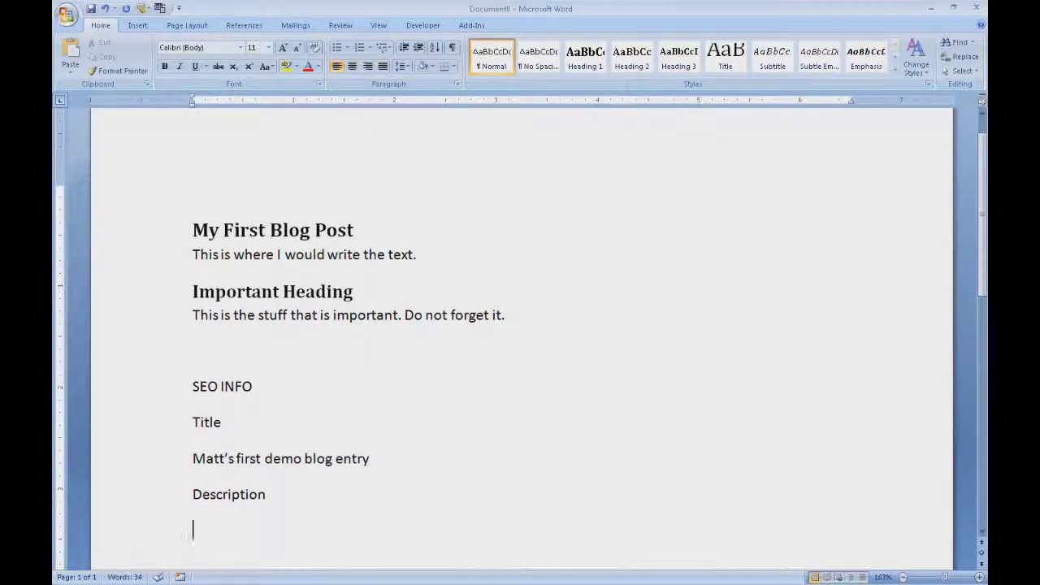
type("A description of my first blog entry")
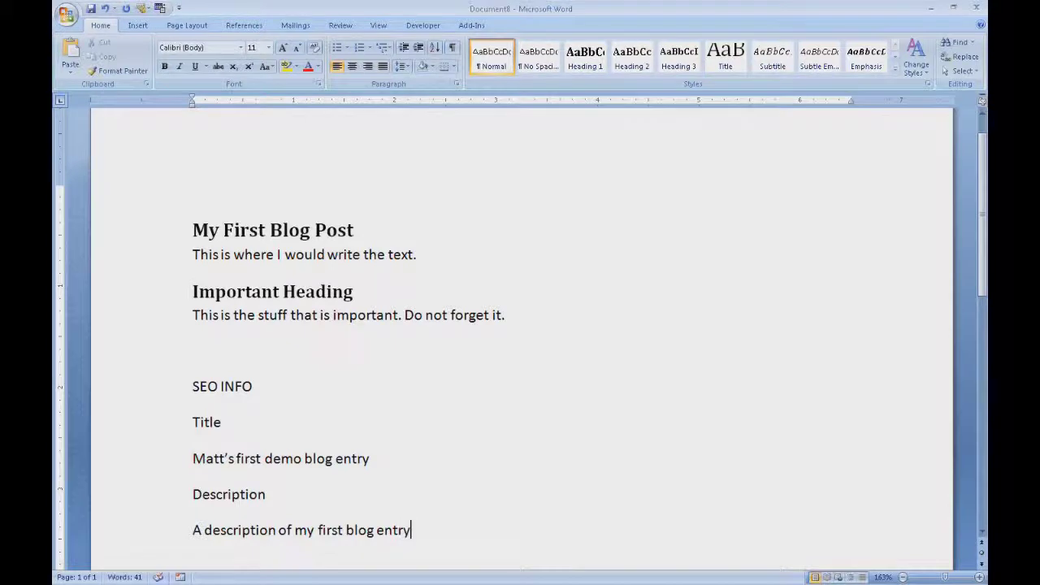
- Add a "Keywords" label to the SEO section, followed by the line "Blog entry, post, tutorial, video"
key("Return")
type("Keywords")
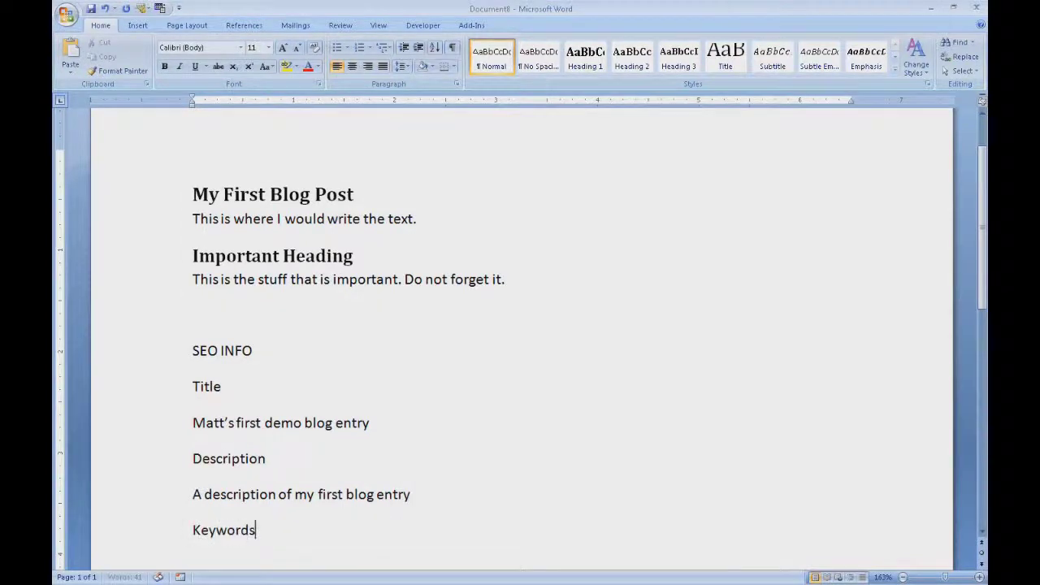
key("Return")
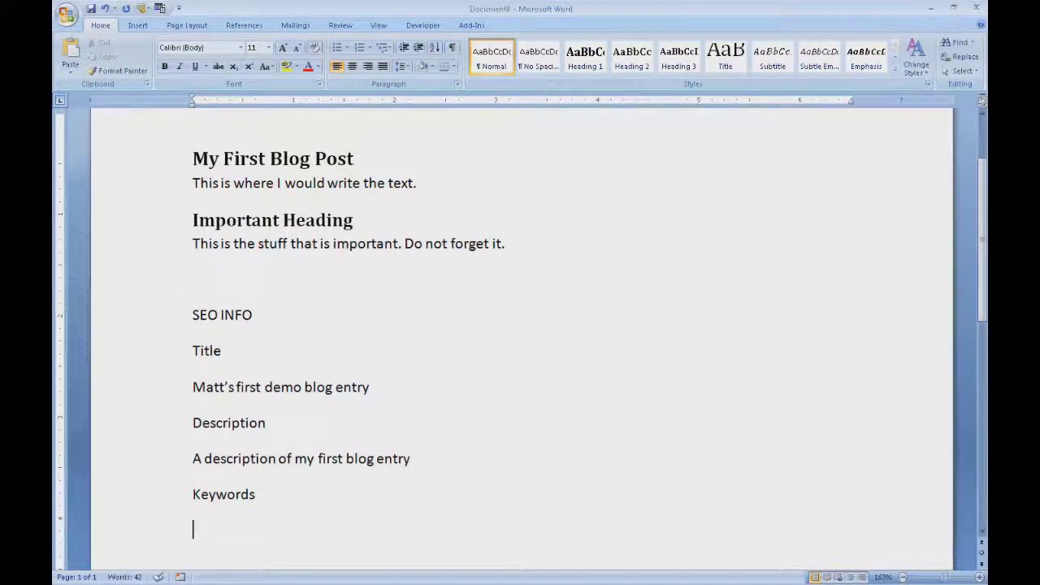
type("Blog entry,")
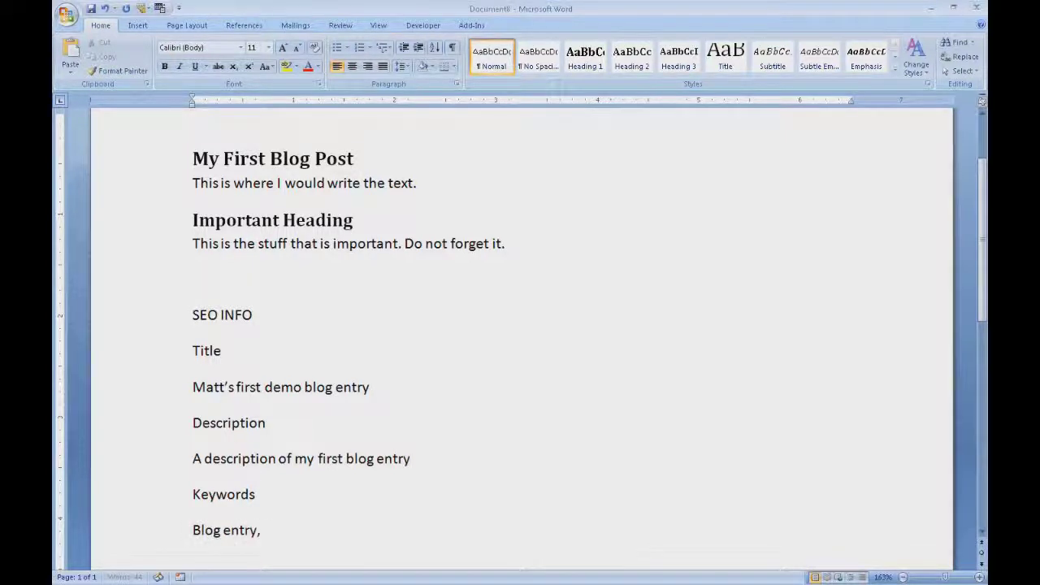
type(" post, tutoria")
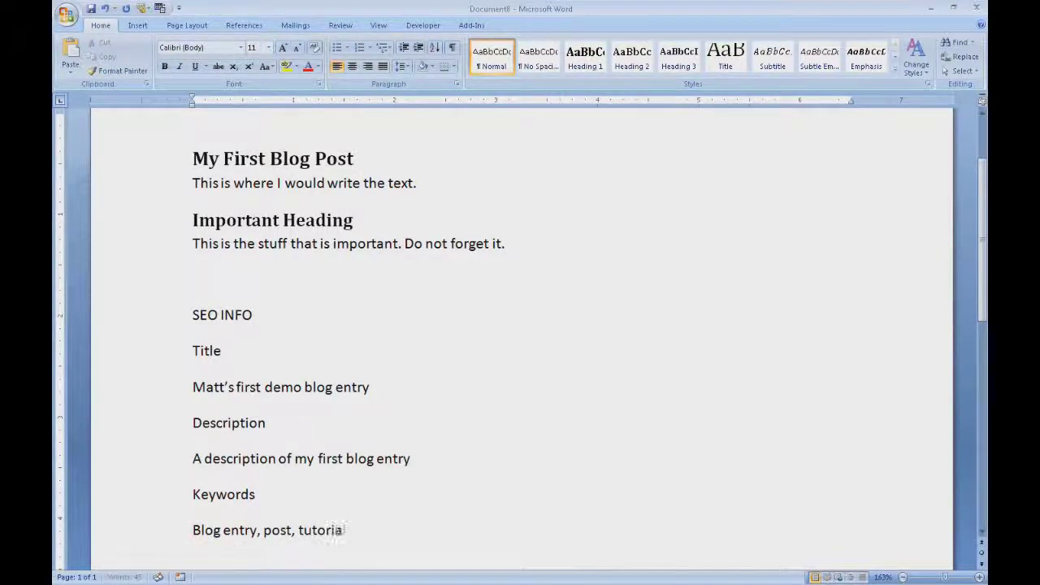
type("l, video")
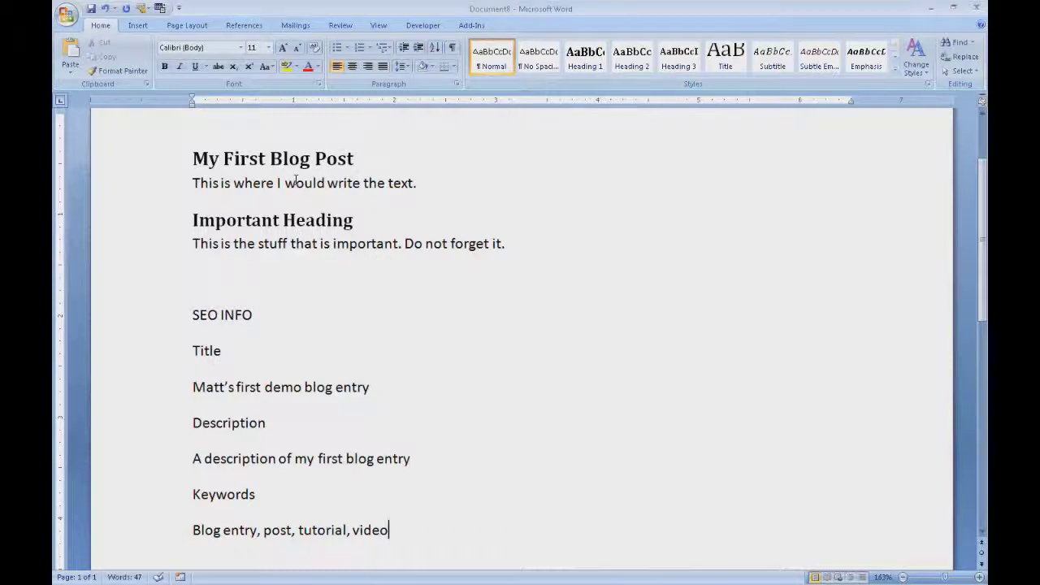
left_click_drag(285, 185, 388, 192)
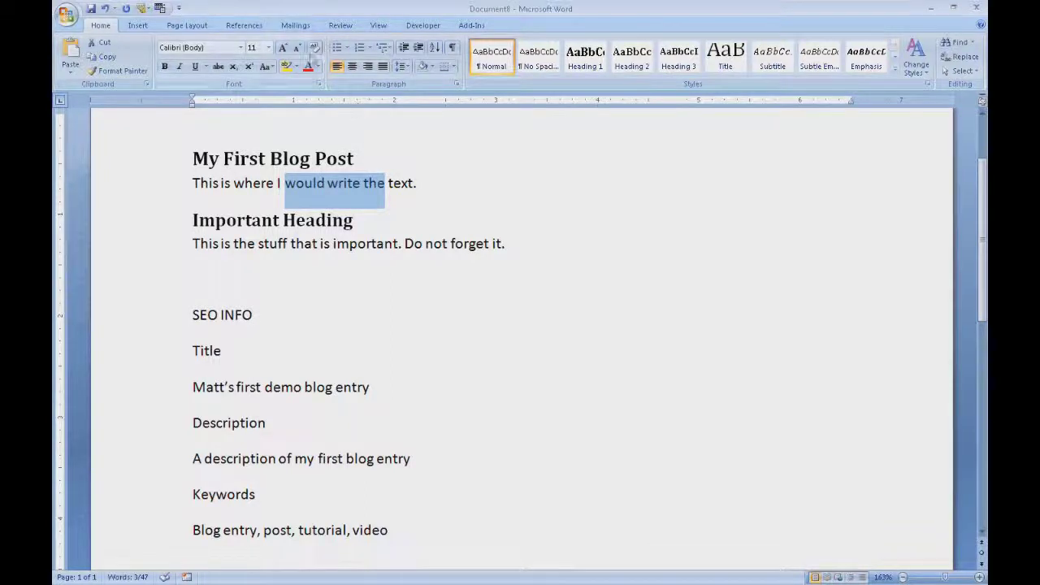
left_click(139, 26)
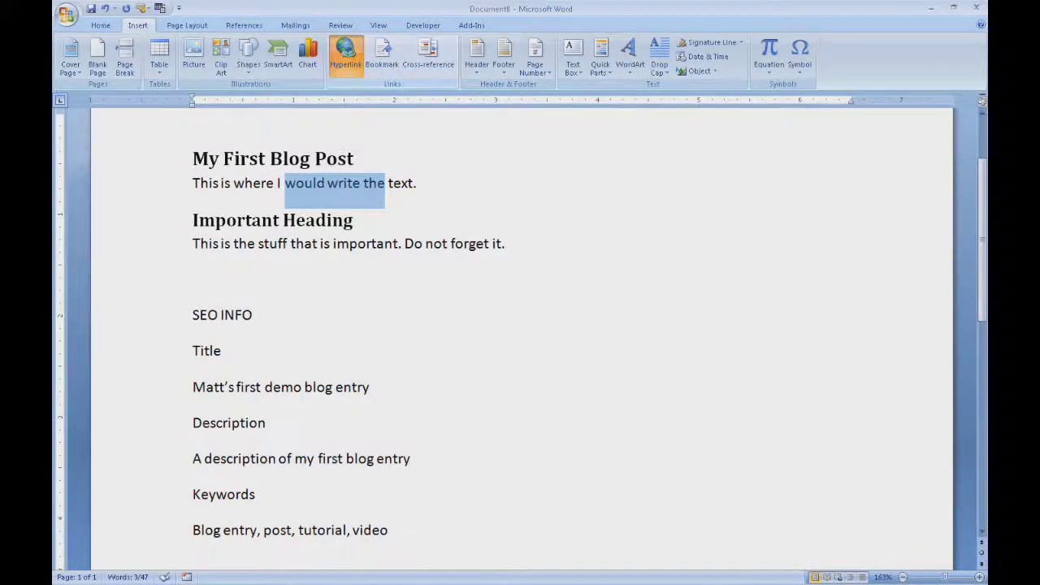
left_click(357, 52)
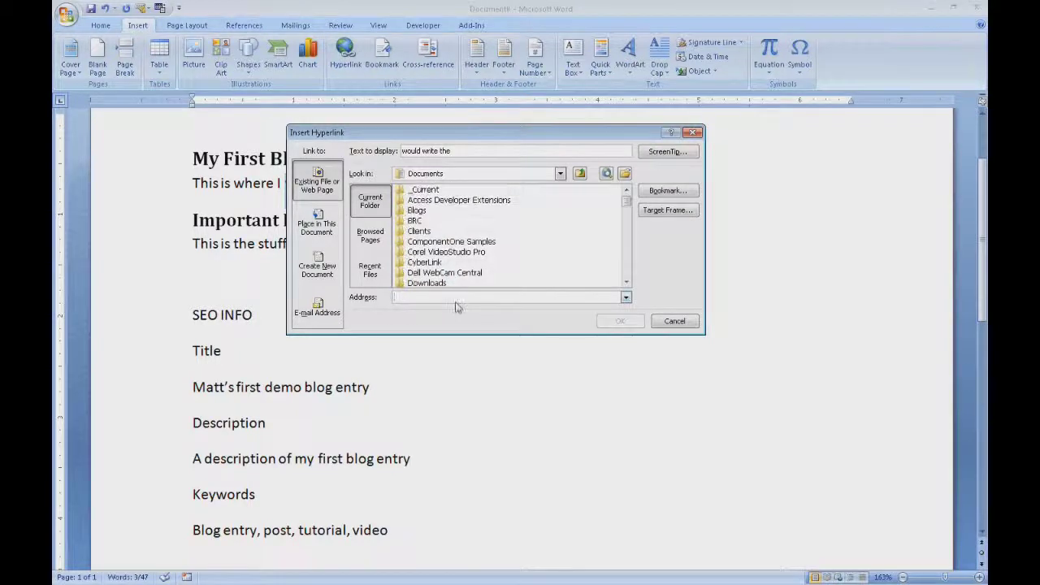
type("ht")
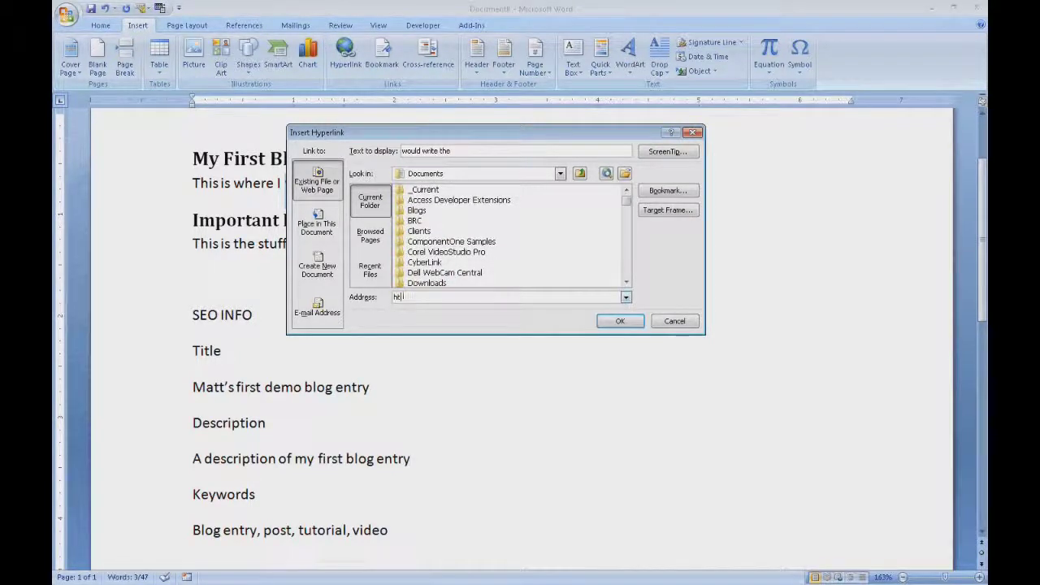
type("tp://www.g")
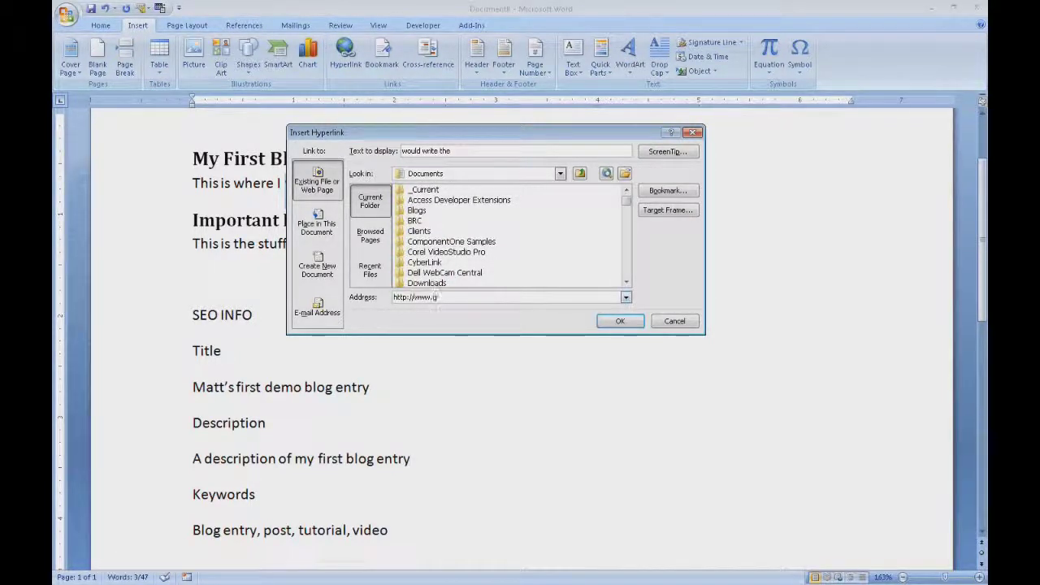
type("oogle.coo")
- Set the hyperlink's target frame to New window and insert the link
left_click(660, 211)
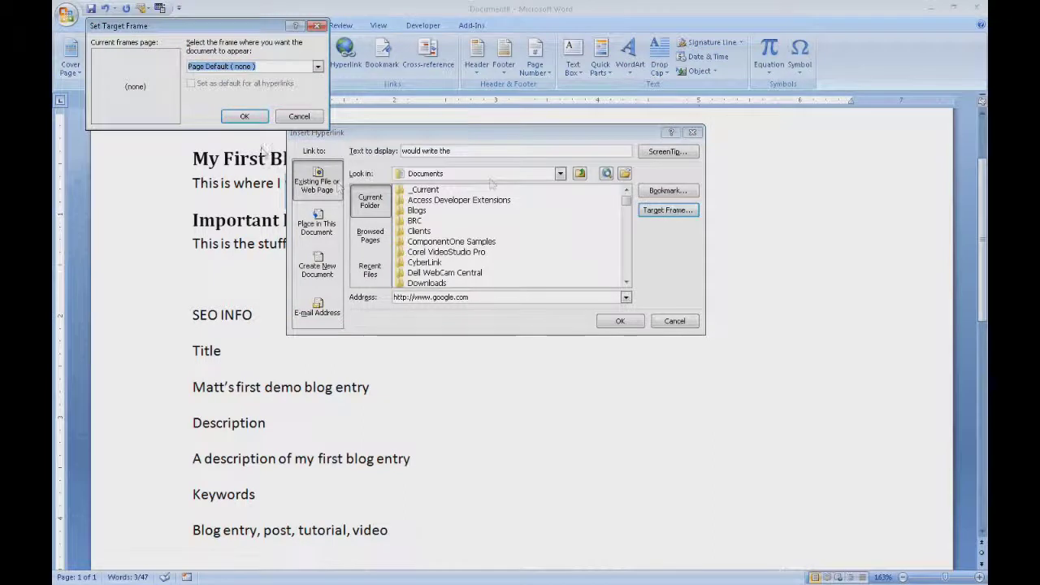
left_click(317, 67)
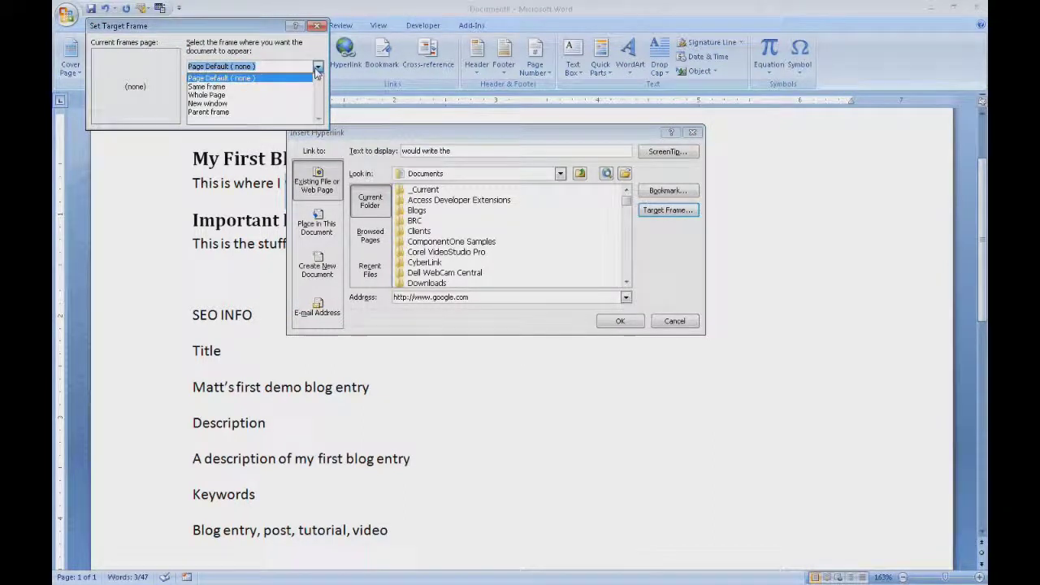
left_click(226, 105)
left_click(620, 322)
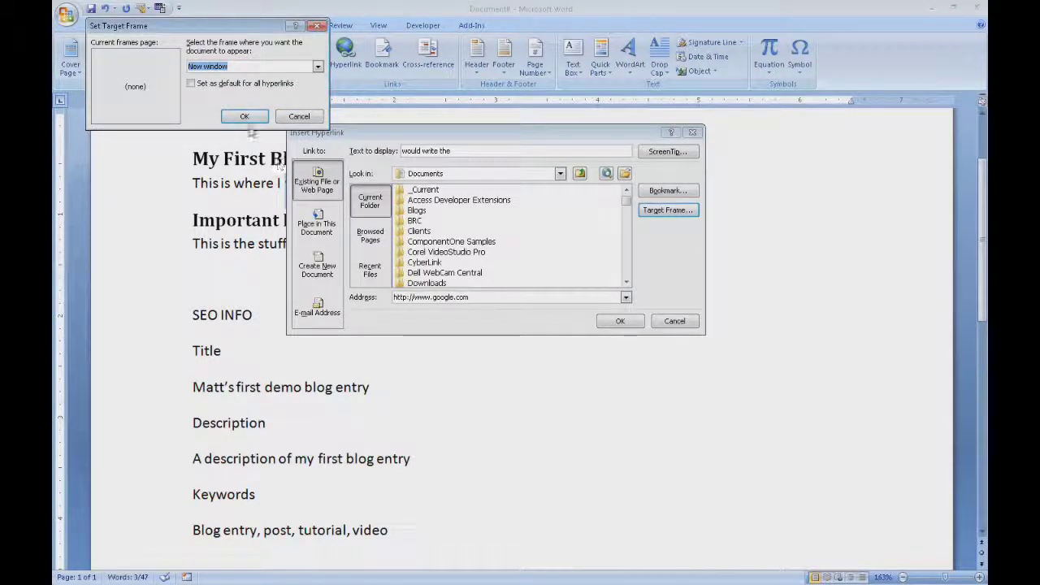
left_click(244, 116)
left_click(621, 322)
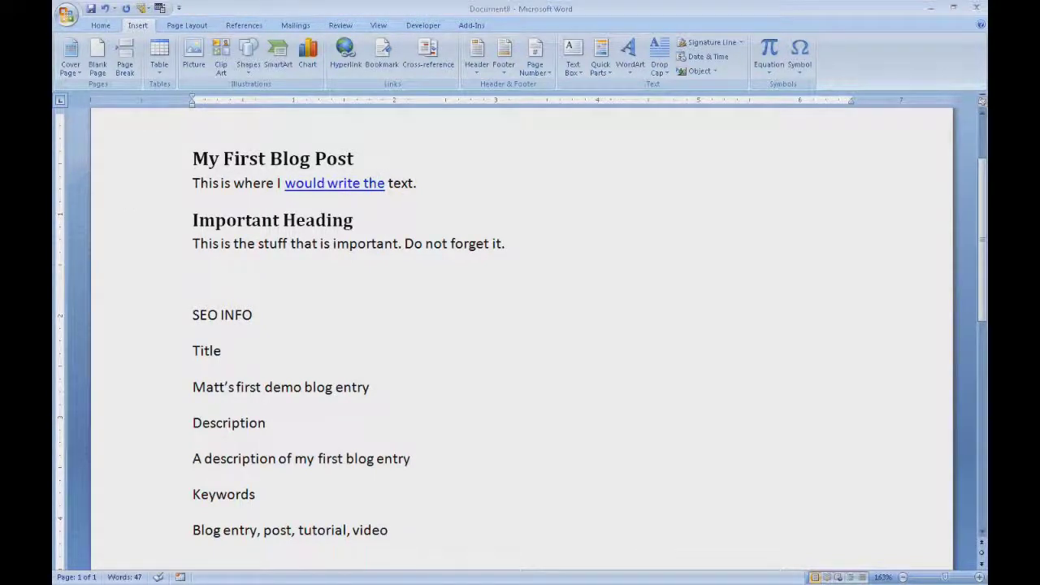
- Switch to the WordPress new post page in the browser and title the post "My First Blog Post"
key("alt+Tab")
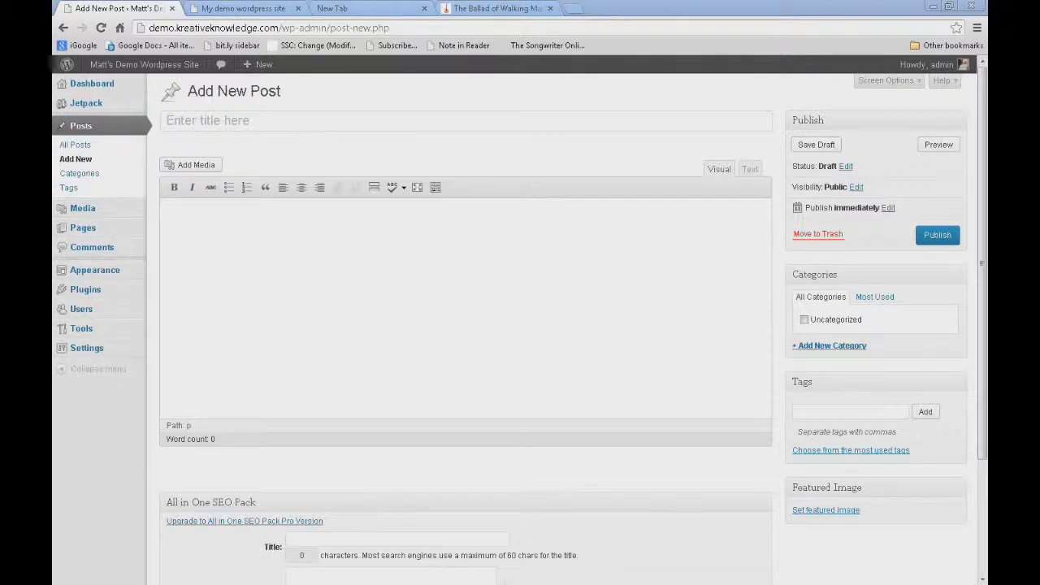
left_click(295, 118)
type("My First Blog Post")
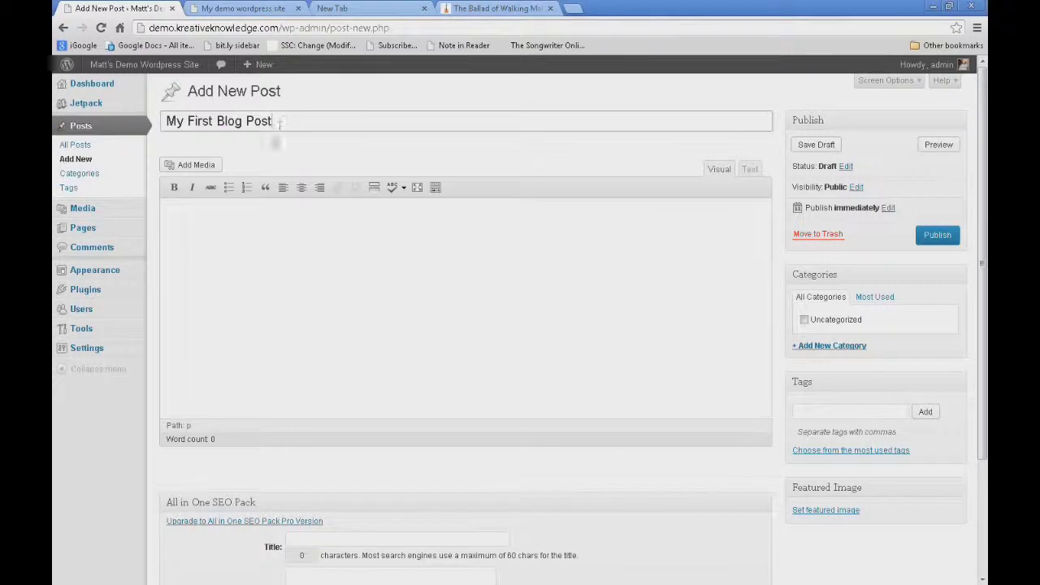
- Insert the blog text, from "This is where I would write the text." to "Do not forget it.", into the post body using Paste from Word
left_click(208, 227)
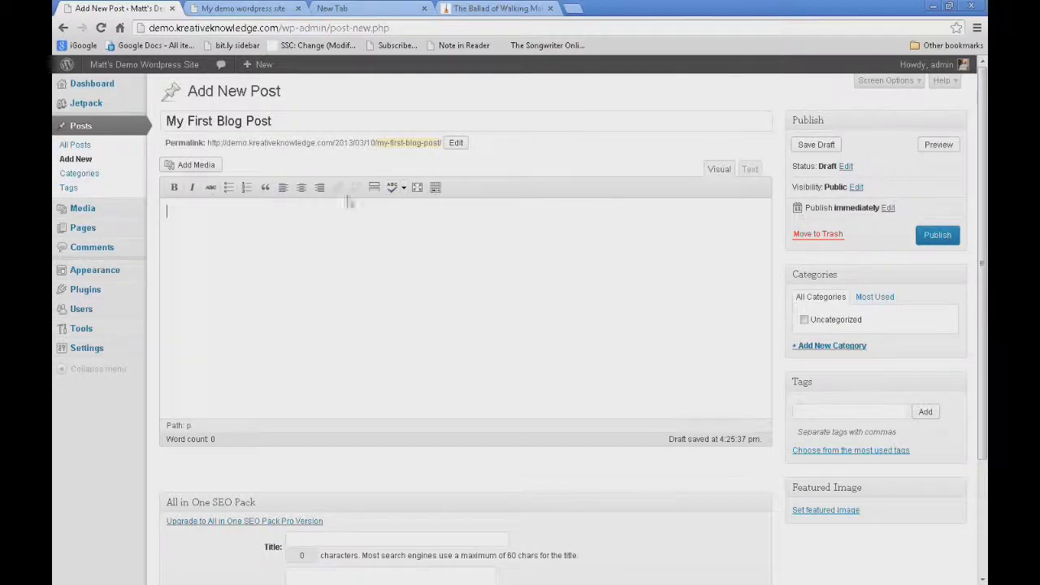
left_click(436, 189)
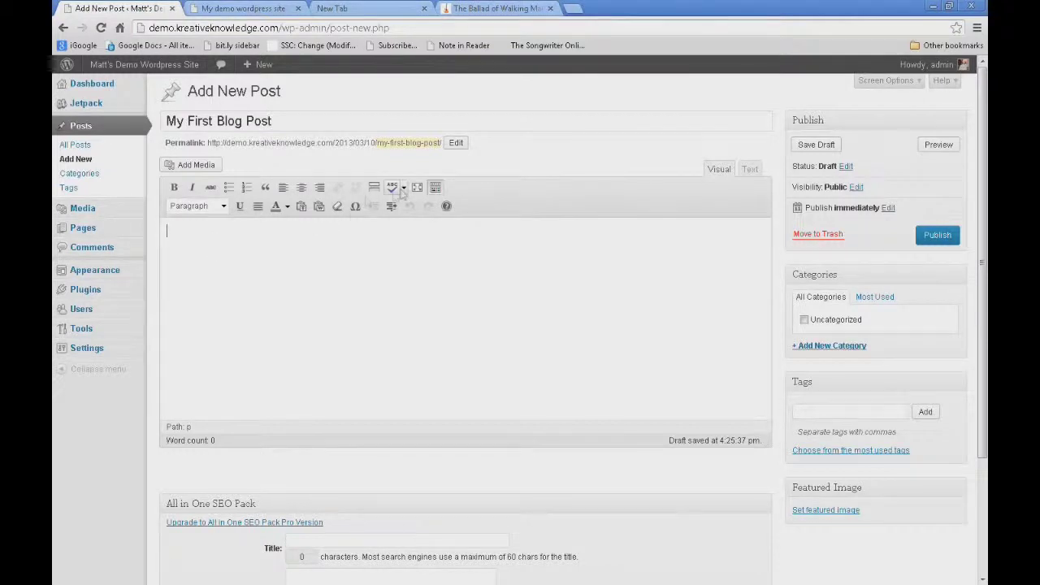
left_click(319, 207)
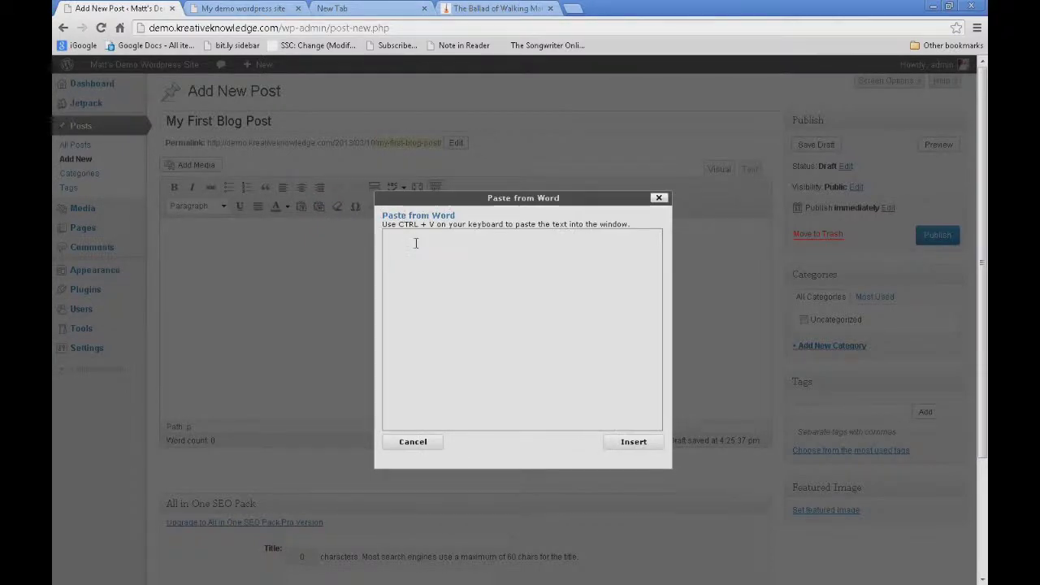
type("This is where I would write the text Important Heading This is the stuff that is important. Do not forget it.")
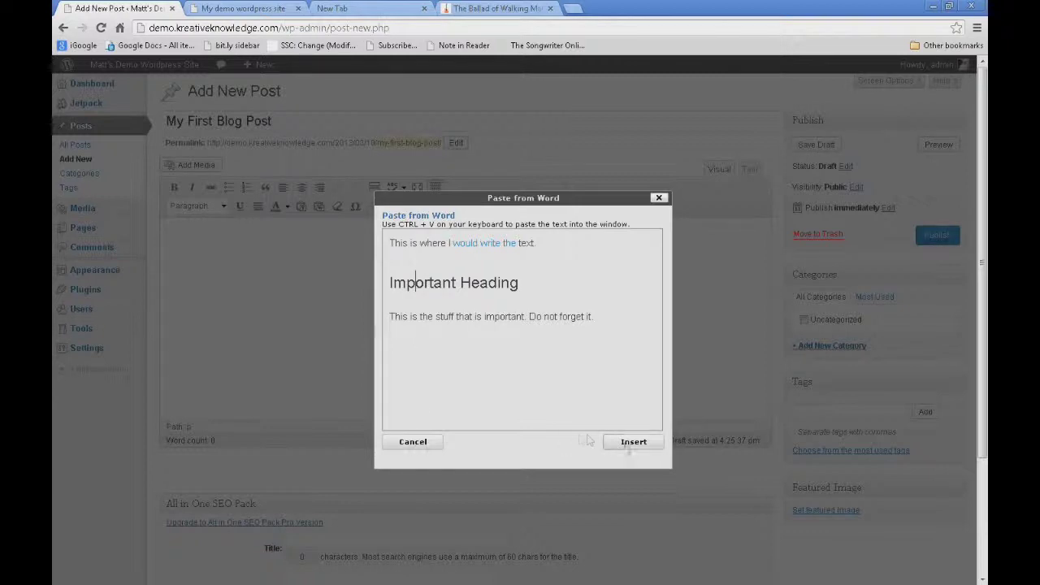
left_click(638, 443)
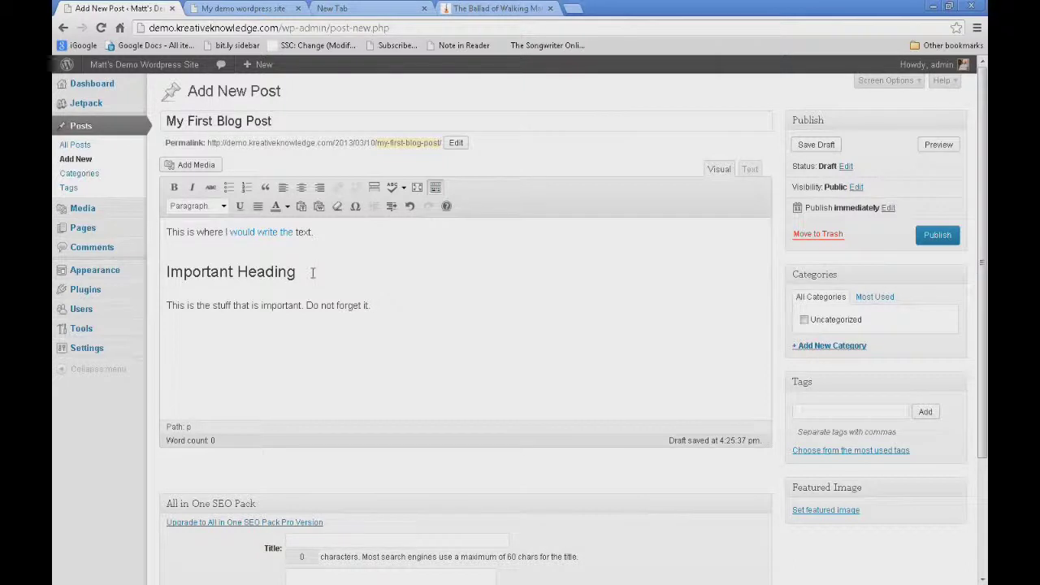
- Fill in the SEO title with the author's "first demo blog entry" and the description with "A description of my first blog entry"
scroll(241, 325, "down", 3)
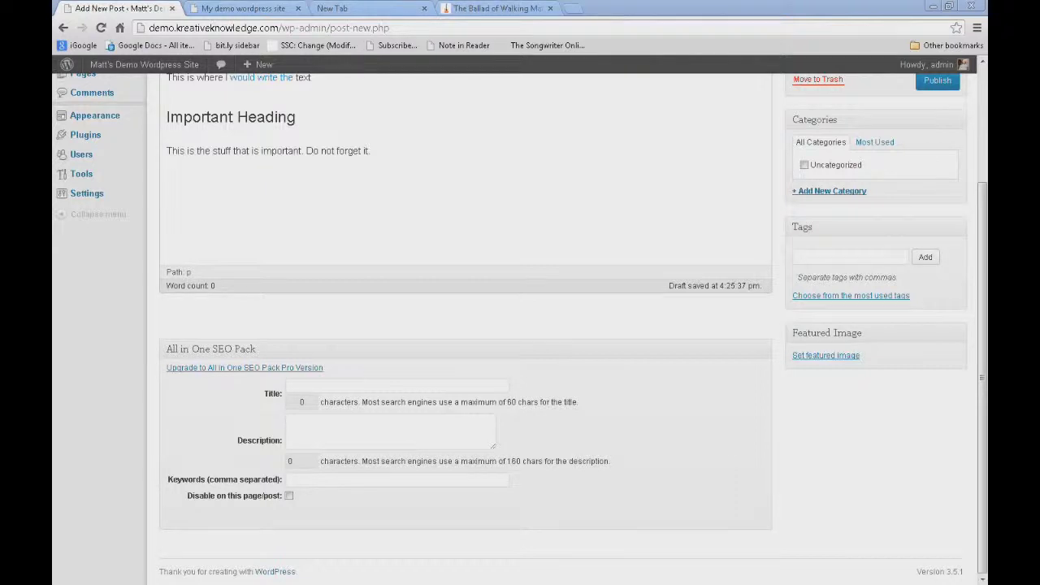
left_click(342, 386)
type("Matt's first demo blog entry")
left_click(343, 430)
type("A description of my first blog entry")
key("Tab")
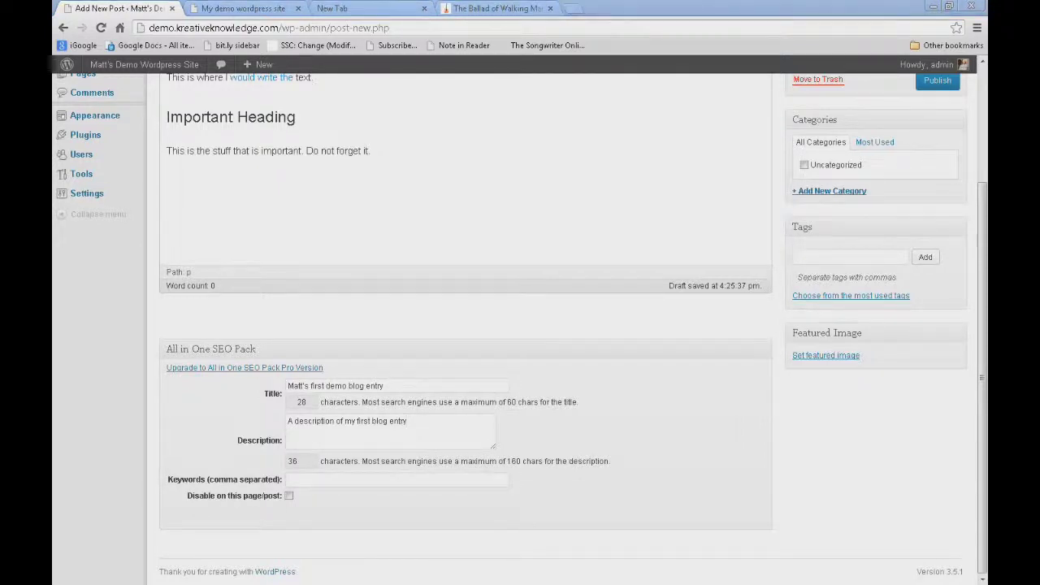
- Set the SEO keywords to "Blog entry, post, tutorial, video" and save the post as a draft
left_click(333, 480)
type("Blog entry, post, tutorial, video")
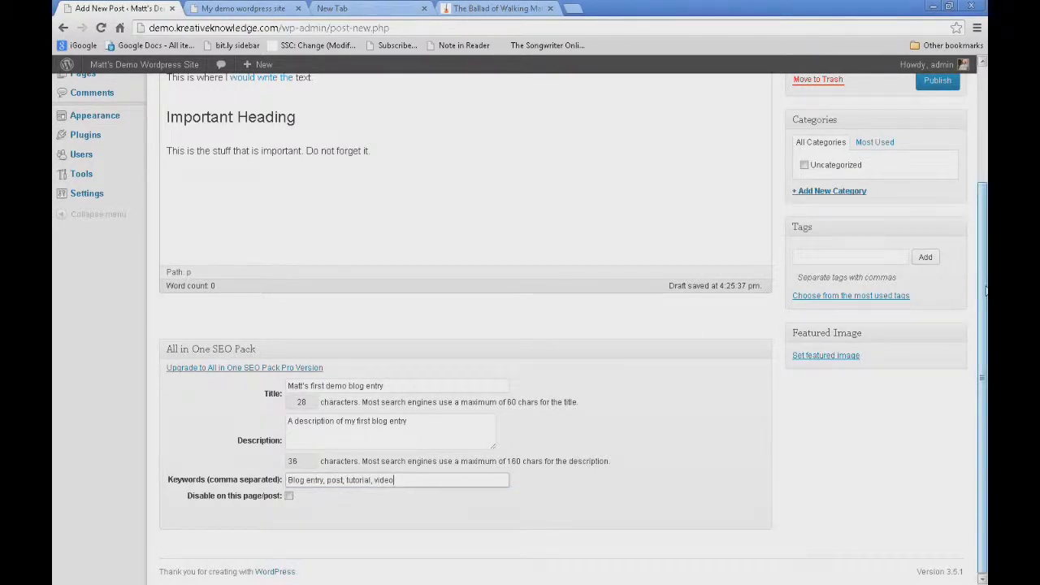
scroll(833, 87, "up", 2)
scroll(833, 87, "up", 1)
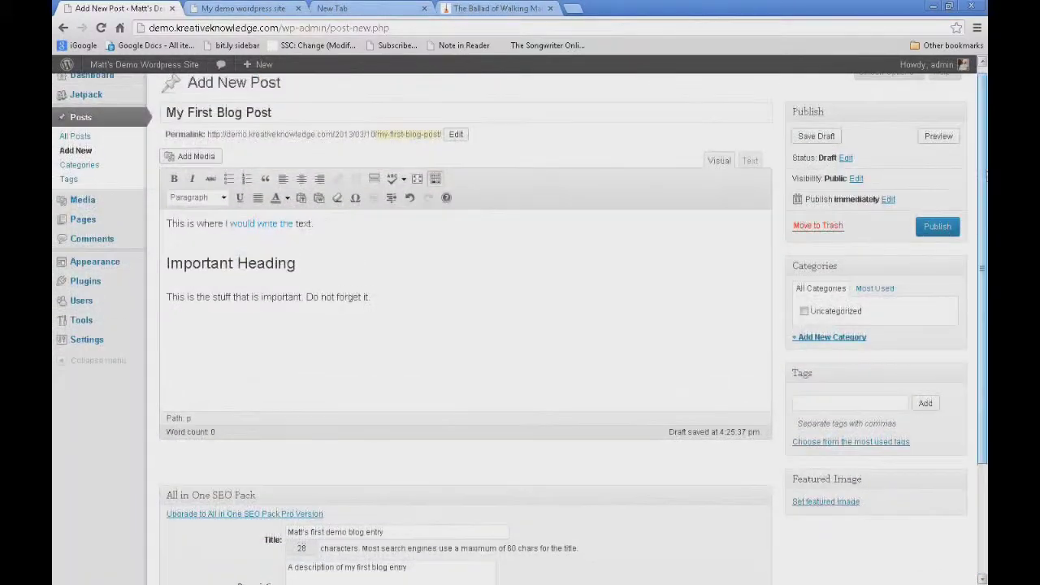
left_click(822, 137)
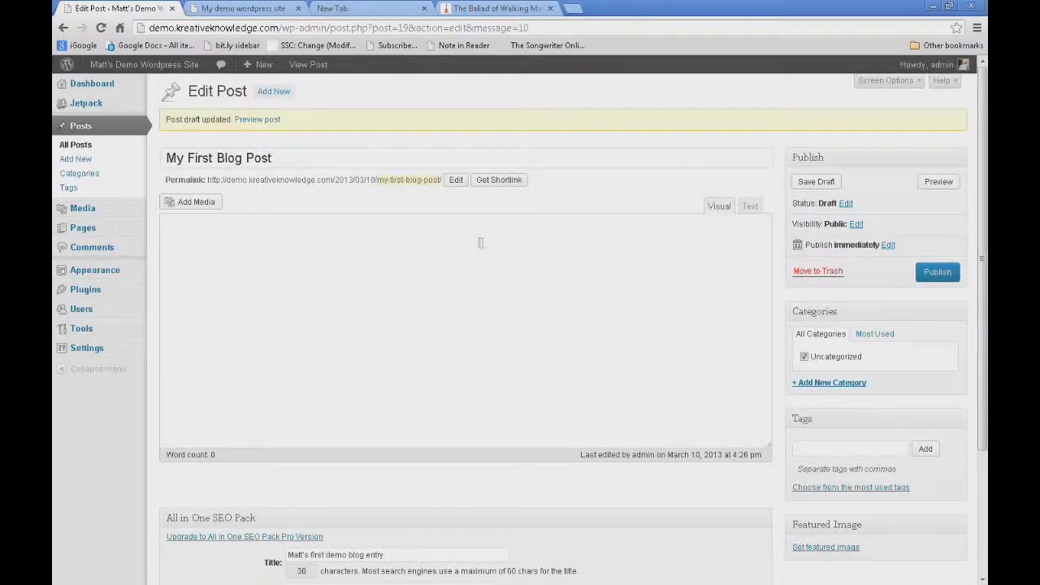
- Add a new category named "blog" for the post and remove it from Uncategorized
left_click(816, 385)
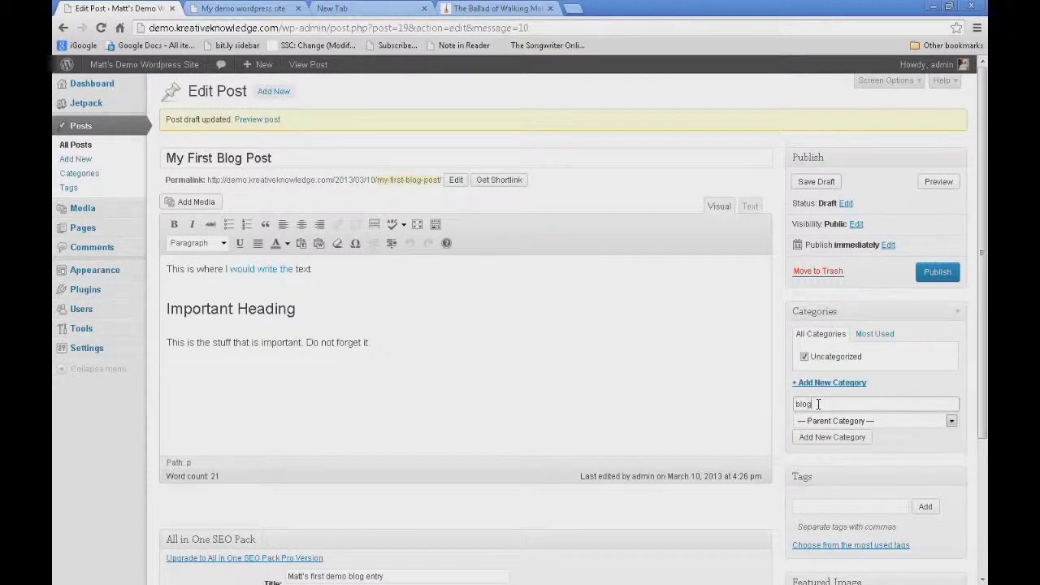
left_click(829, 437)
left_click(804, 370)
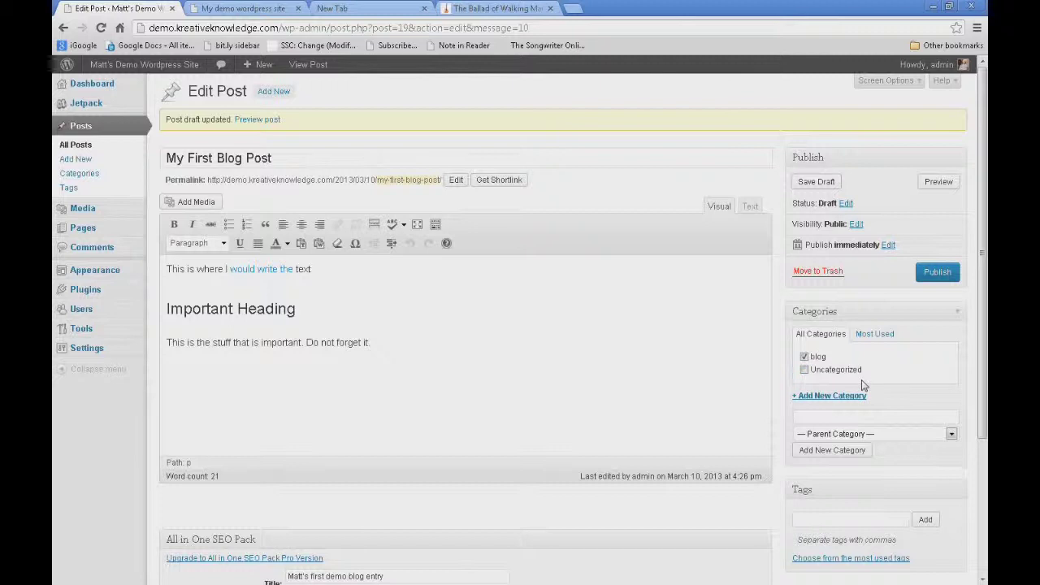
- Try to upload the guitar photo 2011-01-03_07-21-42_559.jpg as media for the post, and return to the post editor
left_click(356, 271)
type(".")
left_click(200, 204)
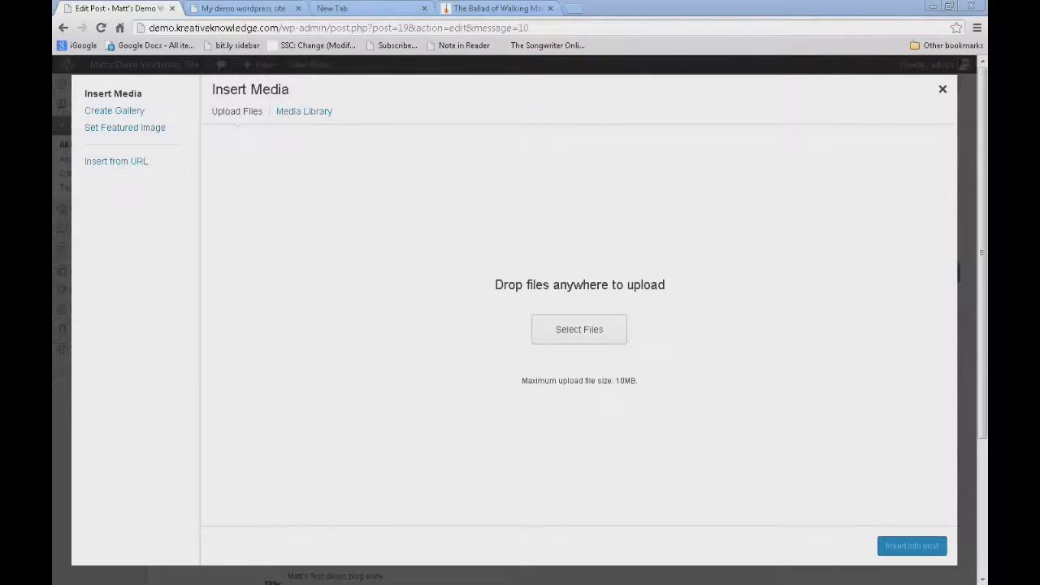
left_click_drag(441, 318, 444, 315)
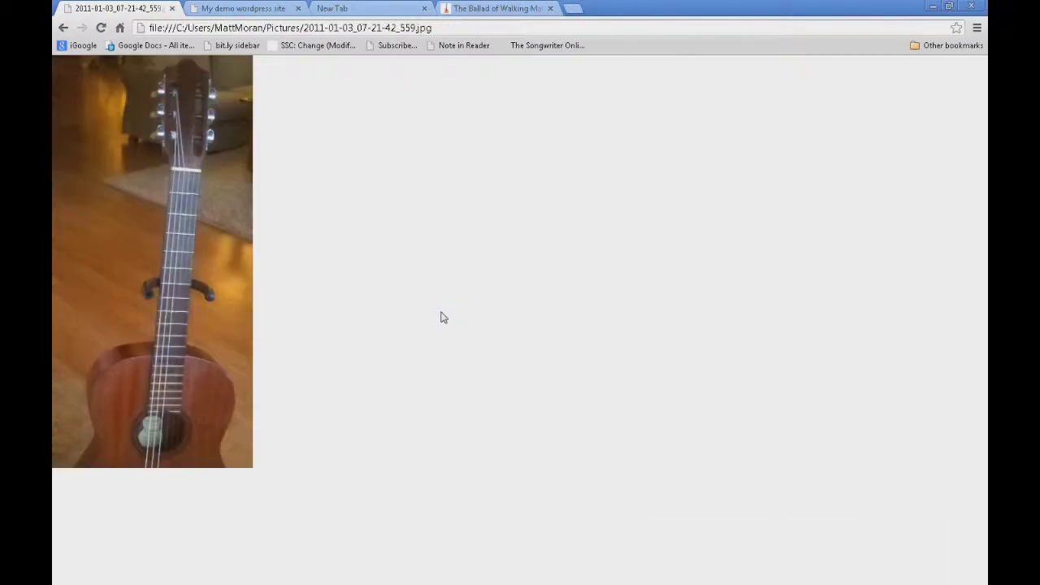
left_click(63, 27)
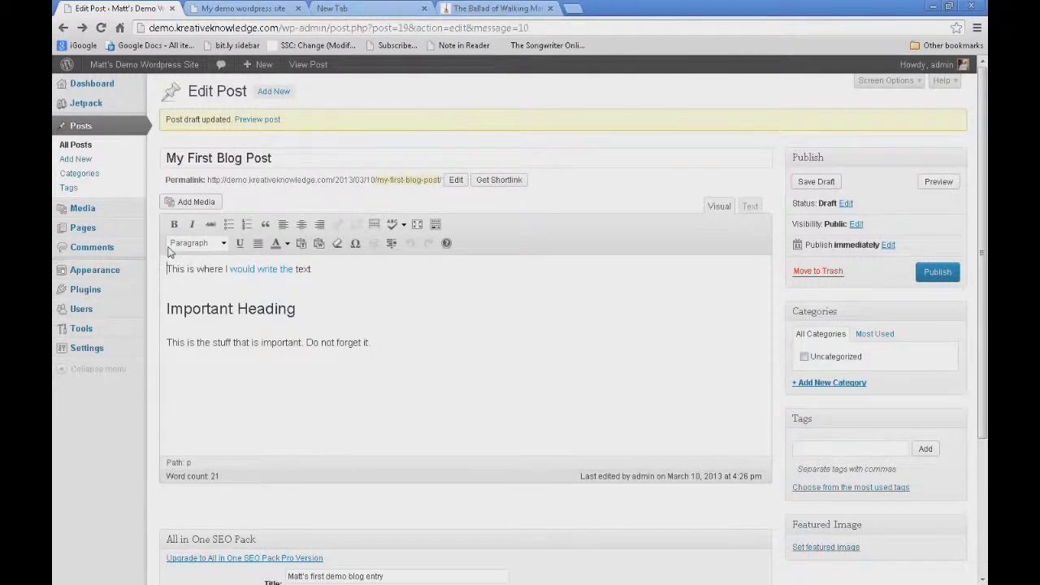
- Upload the guitar photo 2011-01-03_07-21-42_559.jpg as media for the start of the post's first paragraph
left_click(166, 270)
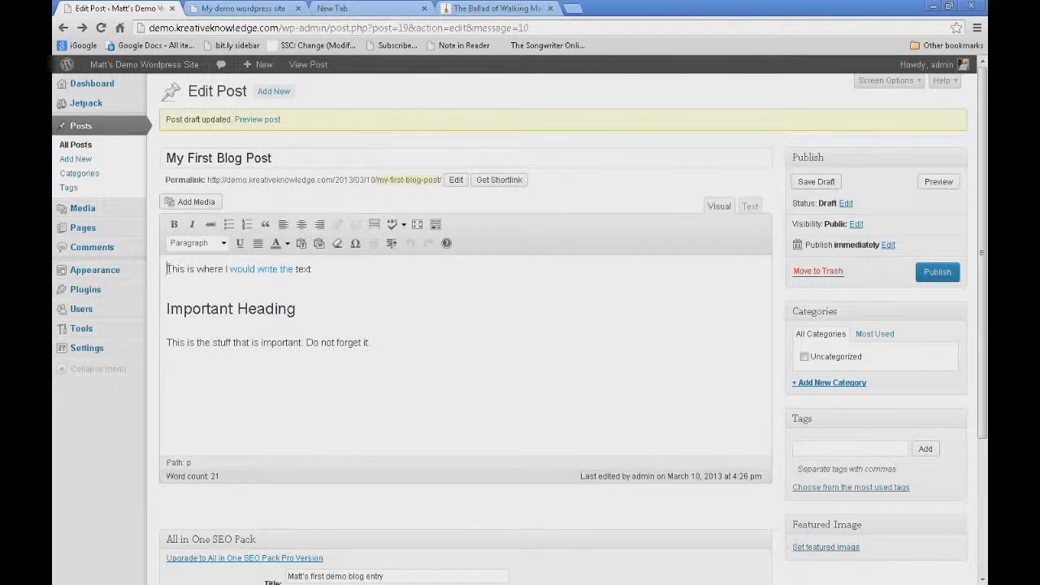
left_click(195, 203)
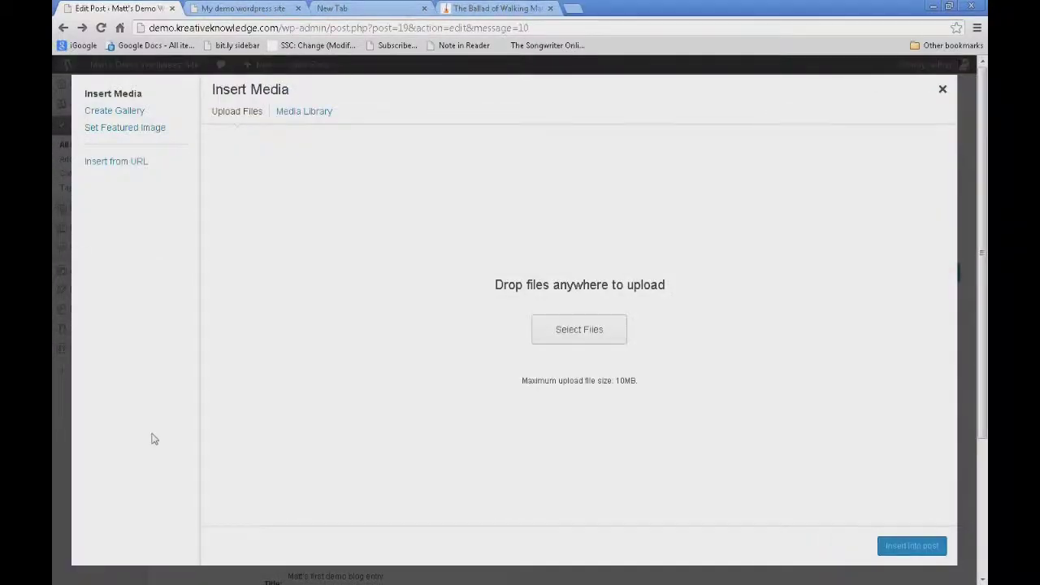
left_click_drag(542, 372, 569, 352)
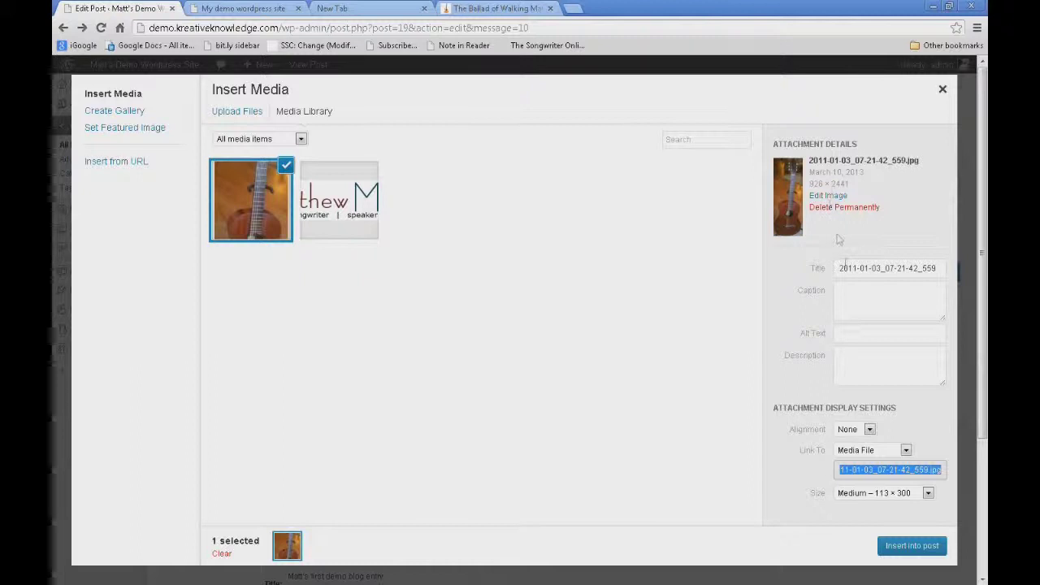
- Set the photo's title to "Guitar" and its alt text to "my first guitar"
left_click_drag(936, 267, 817, 271)
type("Guitar")
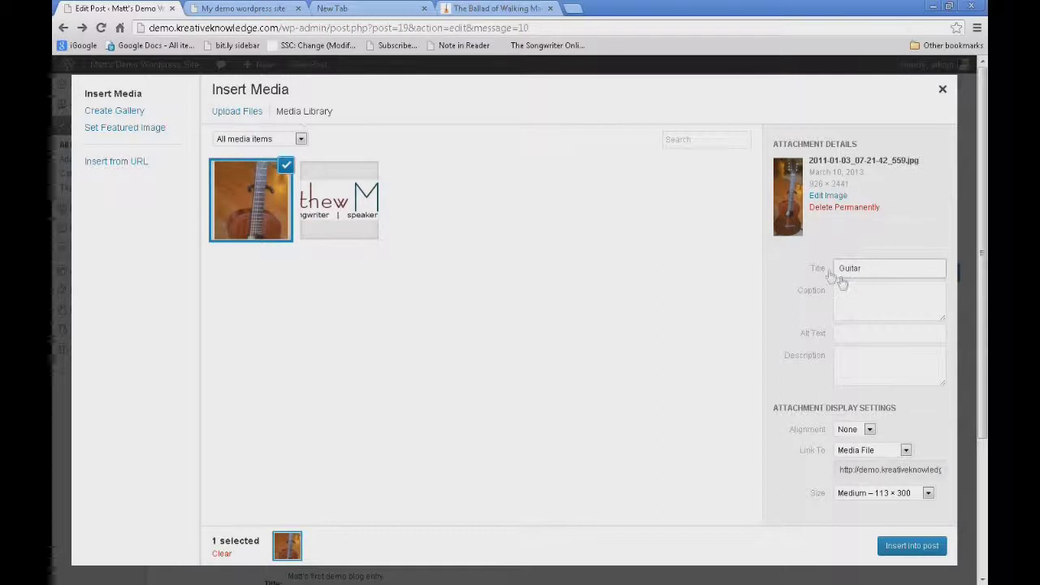
left_click(851, 292)
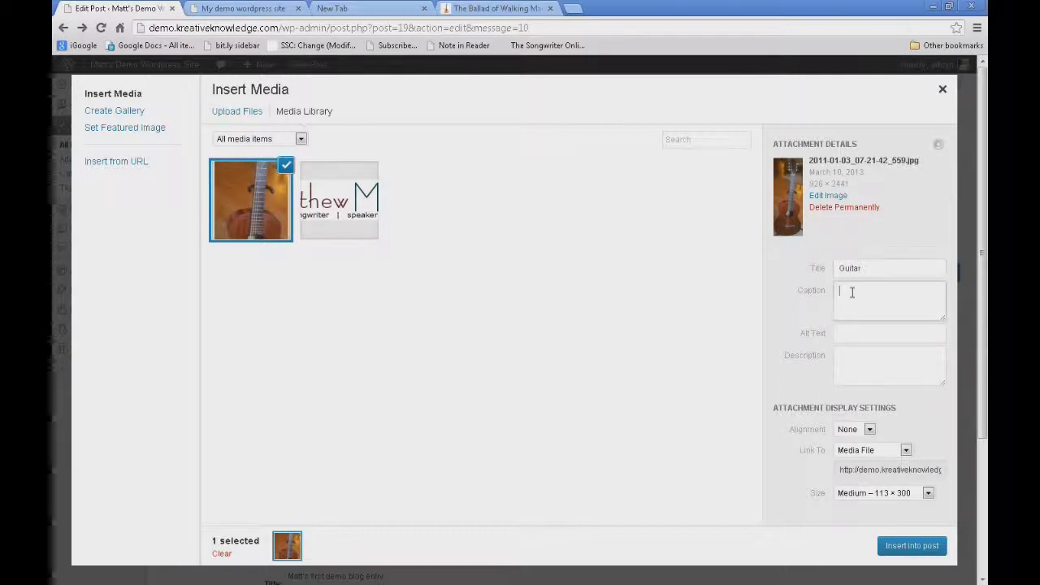
left_click(855, 334)
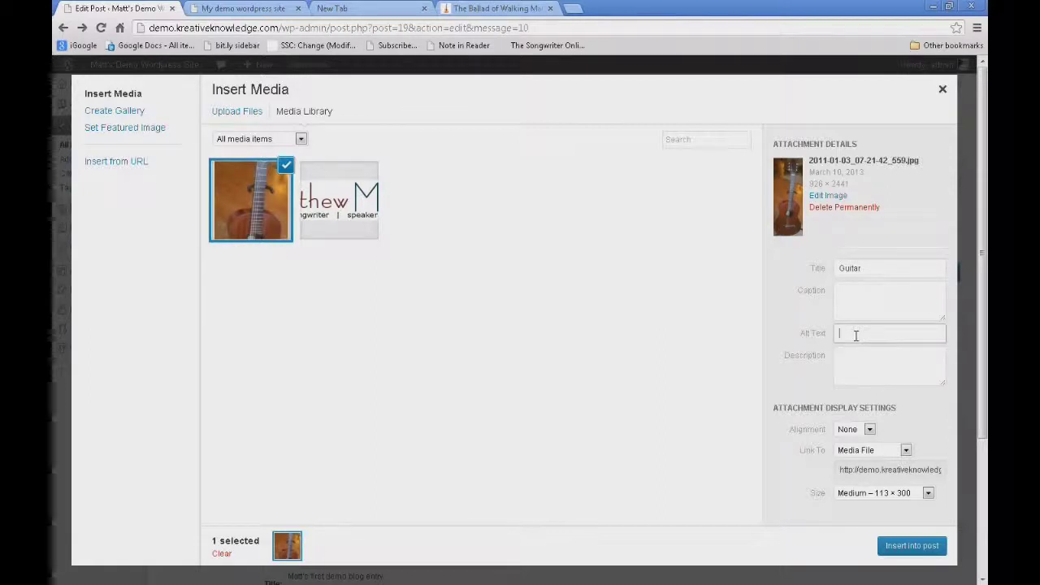
type("my first guitar")
- Set the photo's alignment to Left and insert it into the post
left_click(869, 430)
left_click(849, 443)
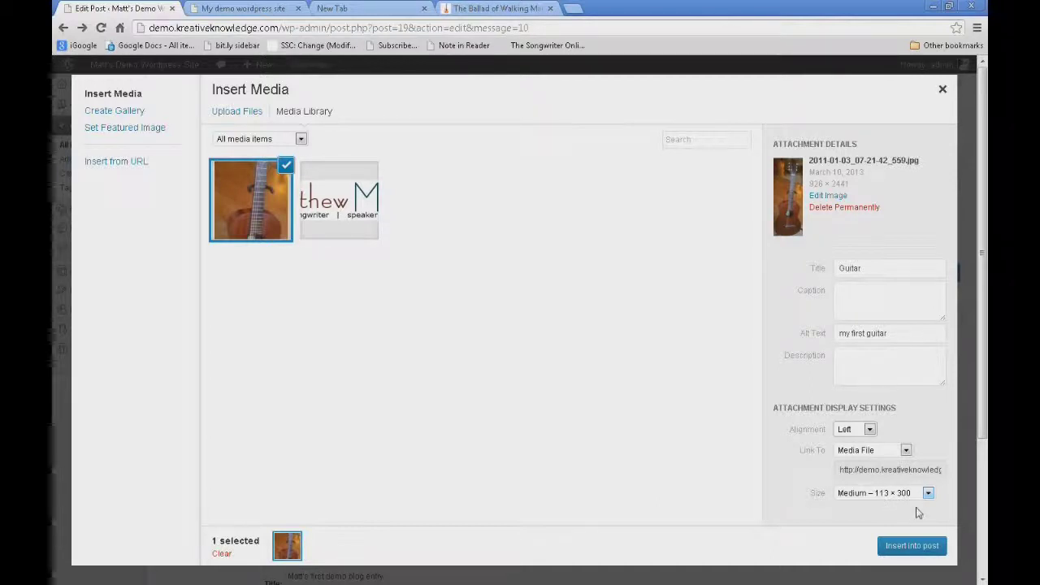
left_click(910, 546)
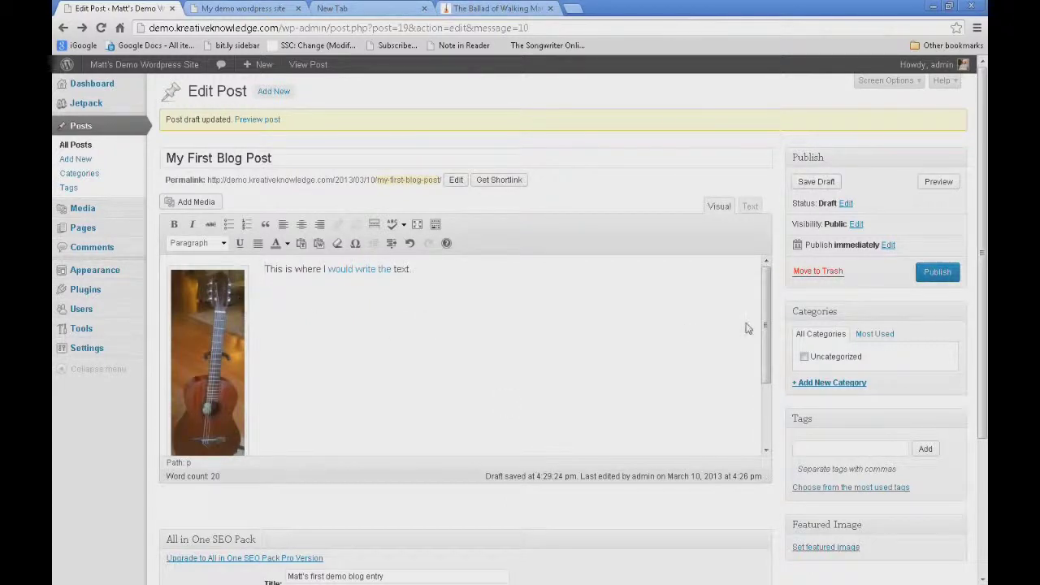
- Add the line "To the left is the Guild Classical I started playing in 1979." below the post's first sentence
mouse_move(767, 319)
left_mouse_down()
mouse_move(766, 424)
mouse_move(769, 302)
left_mouse_up()
left_click(437, 265)
type("To the left is the Guild")
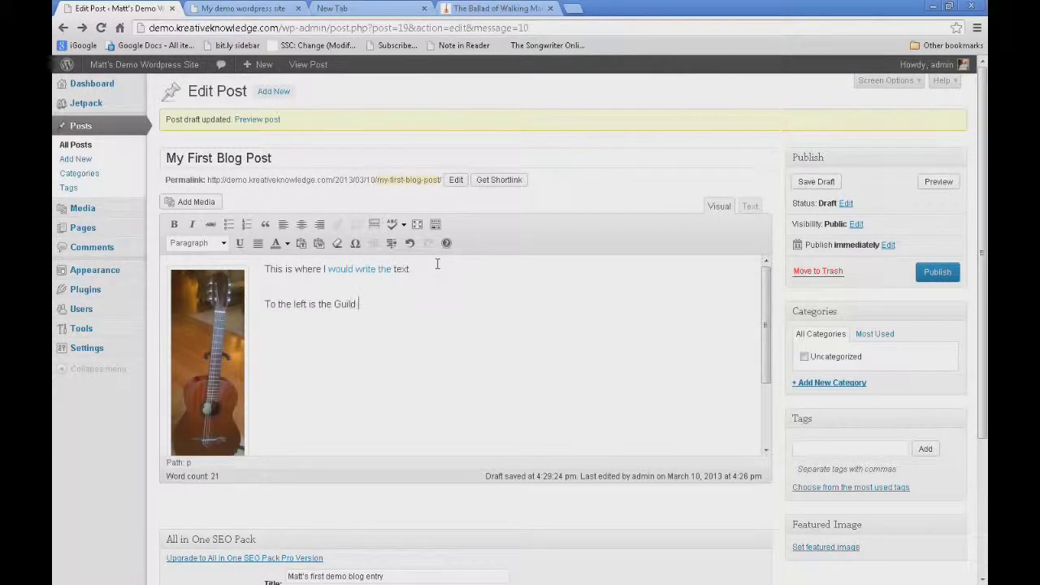
type(" Classical I started pla")
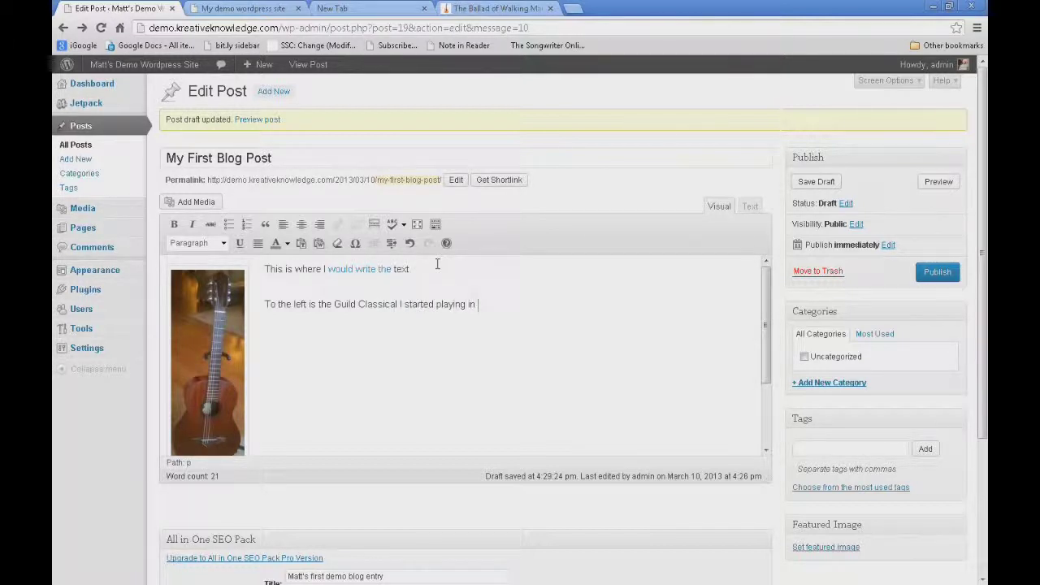
type("ying in")
- Add a new category named "blog" for the post and publish it
left_click(826, 387)
left_click(836, 385)
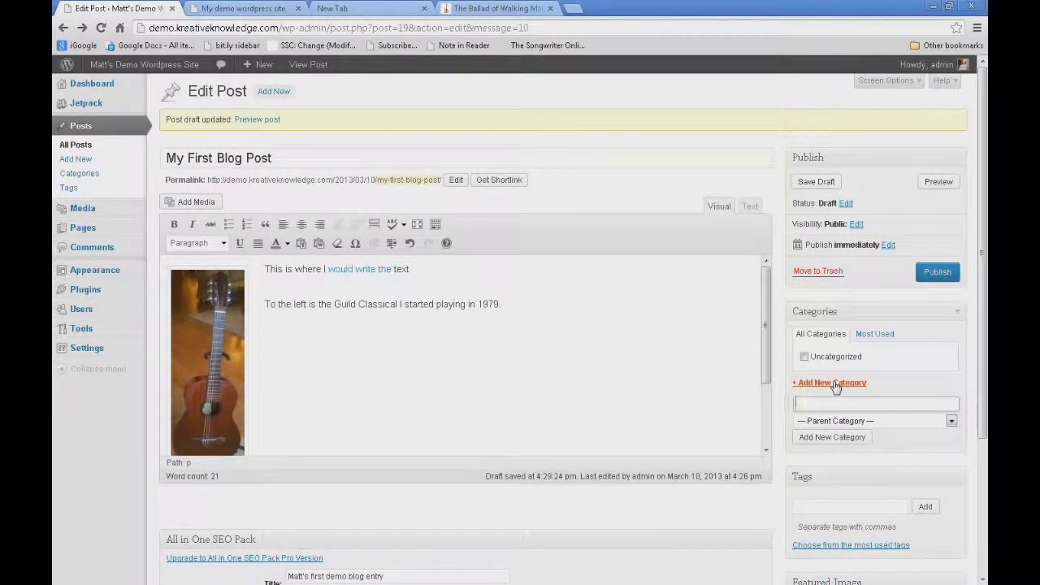
type("blog")
left_click(853, 441)
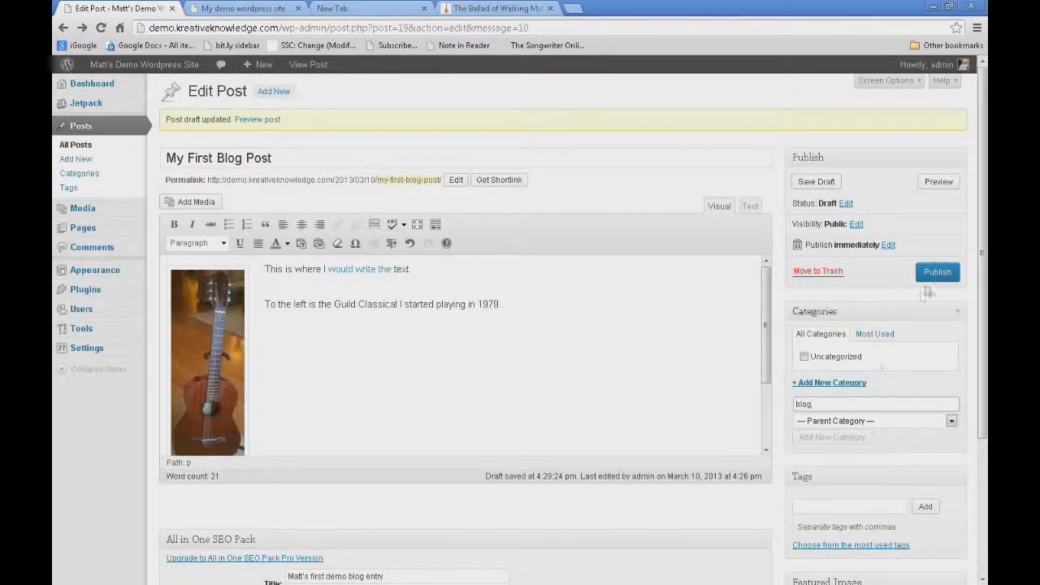
left_click(940, 272)
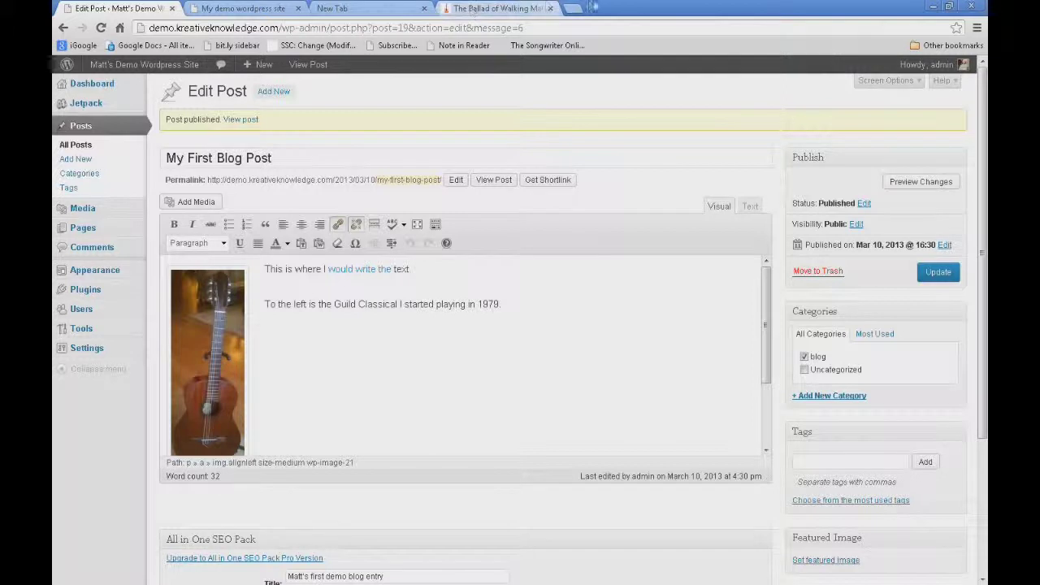
- View the published My First Blog Post on the site and check where its guitar photo links, returning to the post
left_click(227, 10)
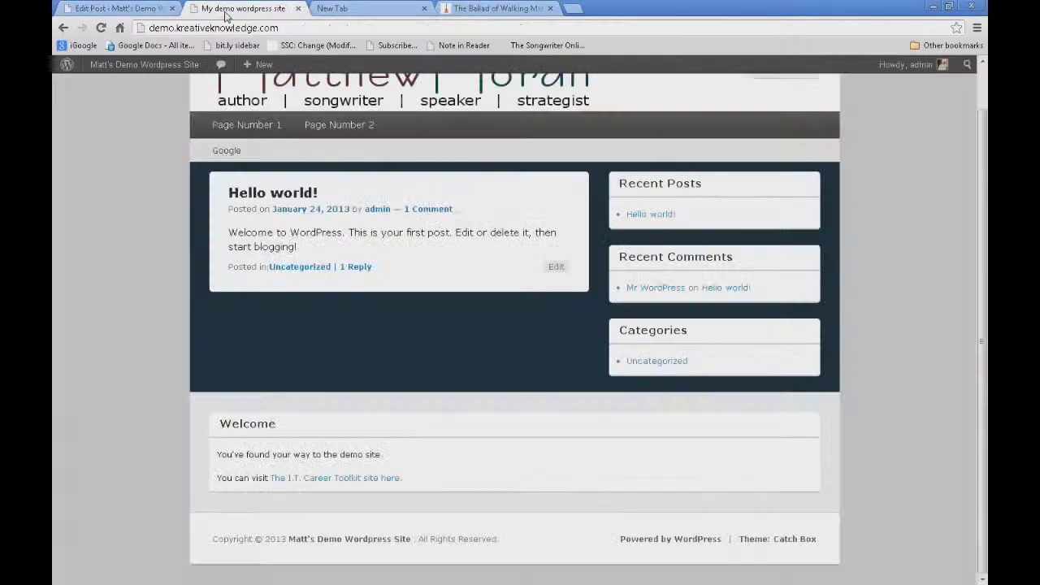
left_click(238, 84)
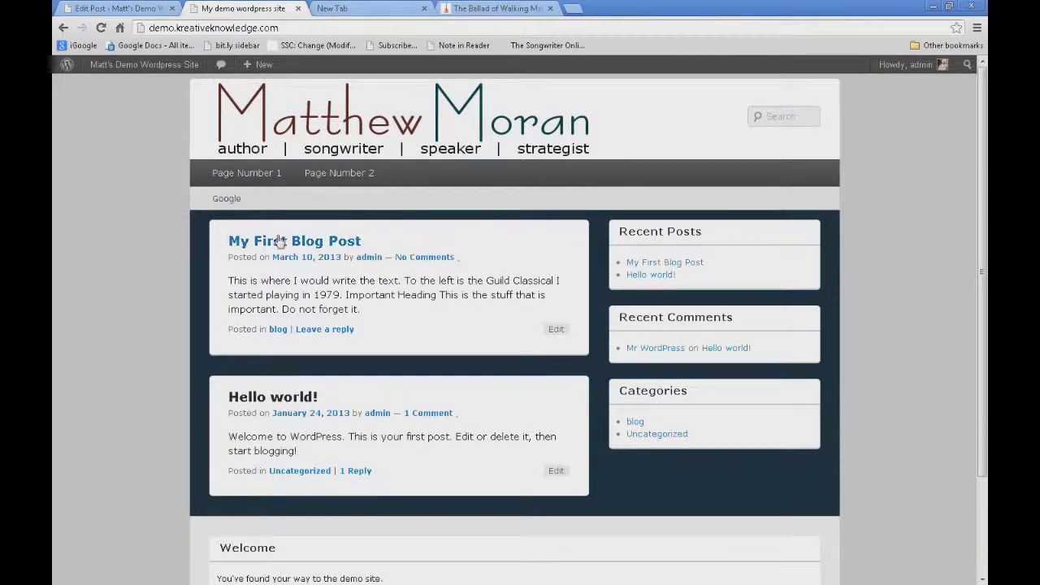
left_click(296, 244)
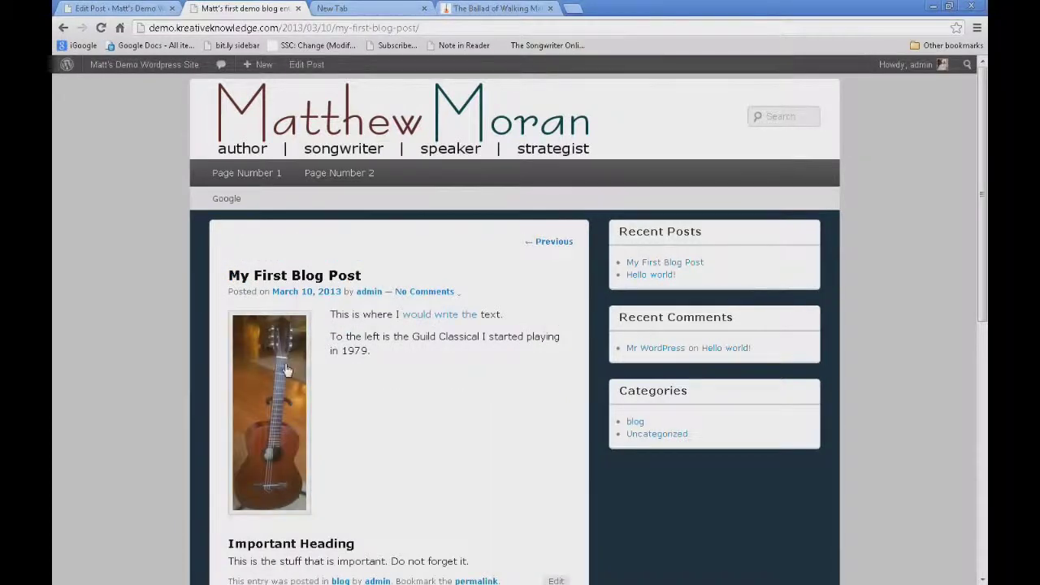
left_click(277, 375)
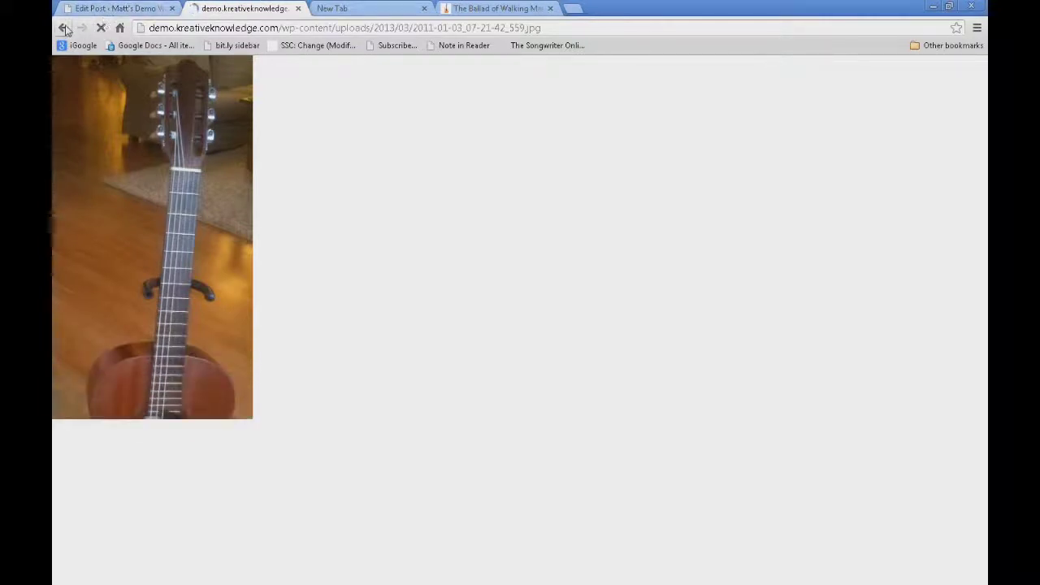
left_click(63, 27)
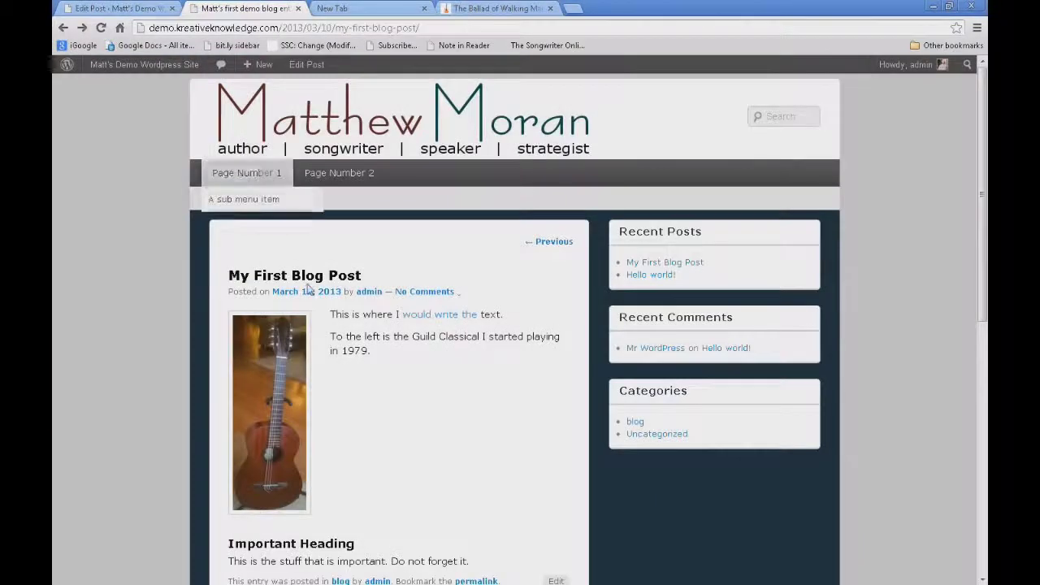
- Make the guitar photo's link open in a new window/tab with the title "my fiurst guitar", and update the post
left_click(106, 8)
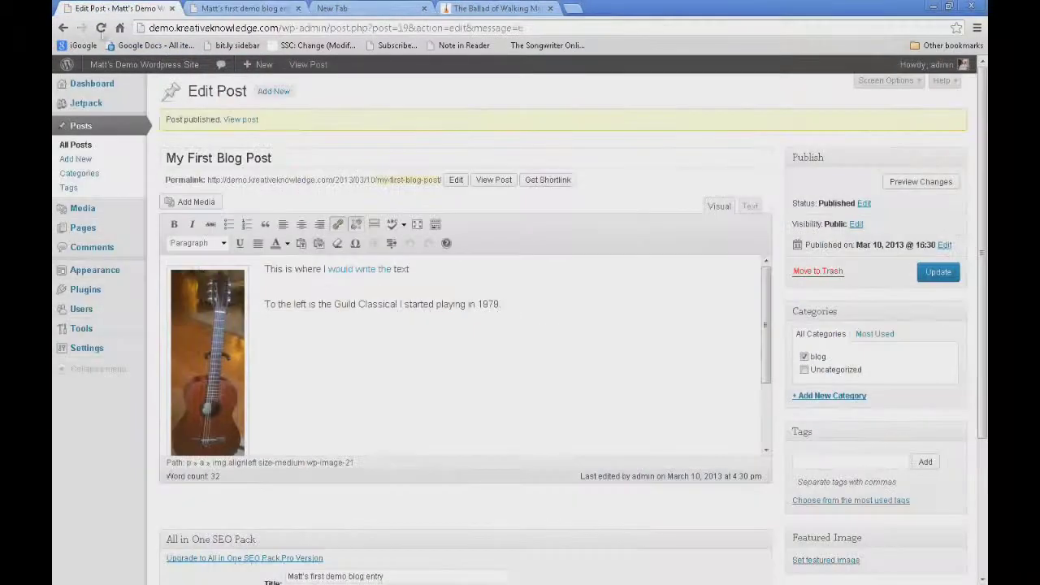
left_click(225, 353)
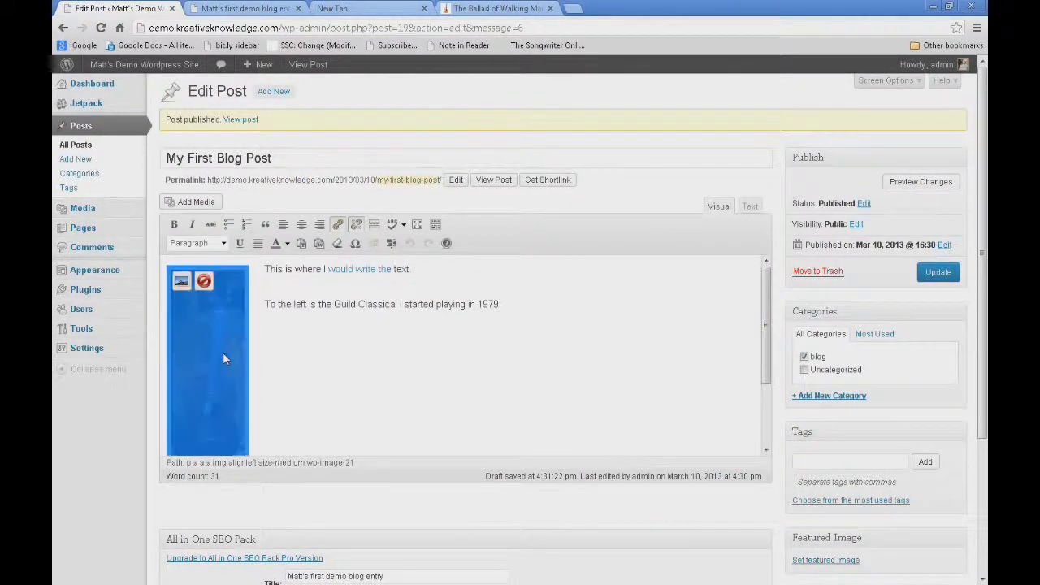
left_click(339, 225)
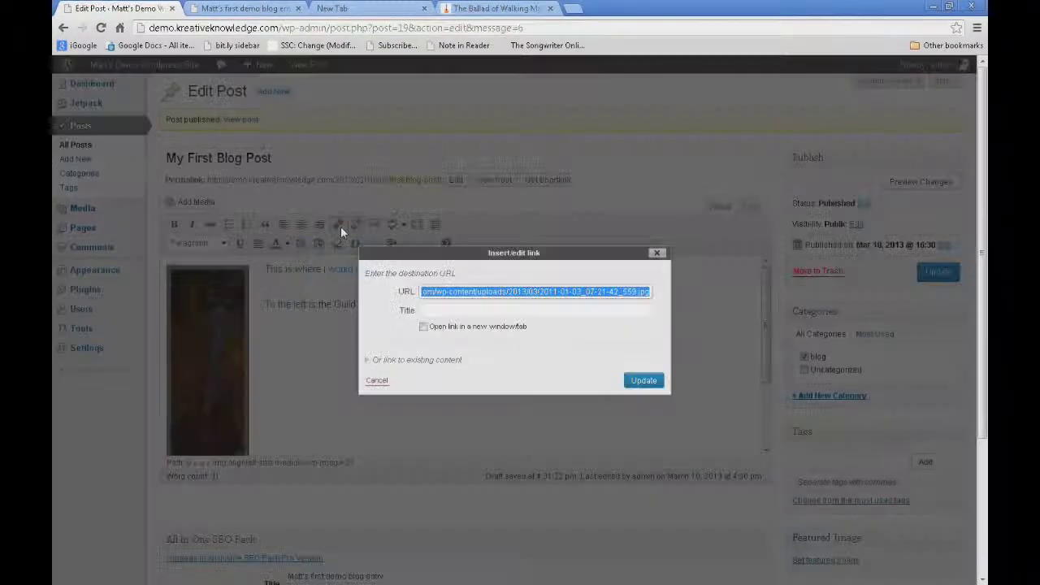
left_click(424, 327)
left_click(428, 310)
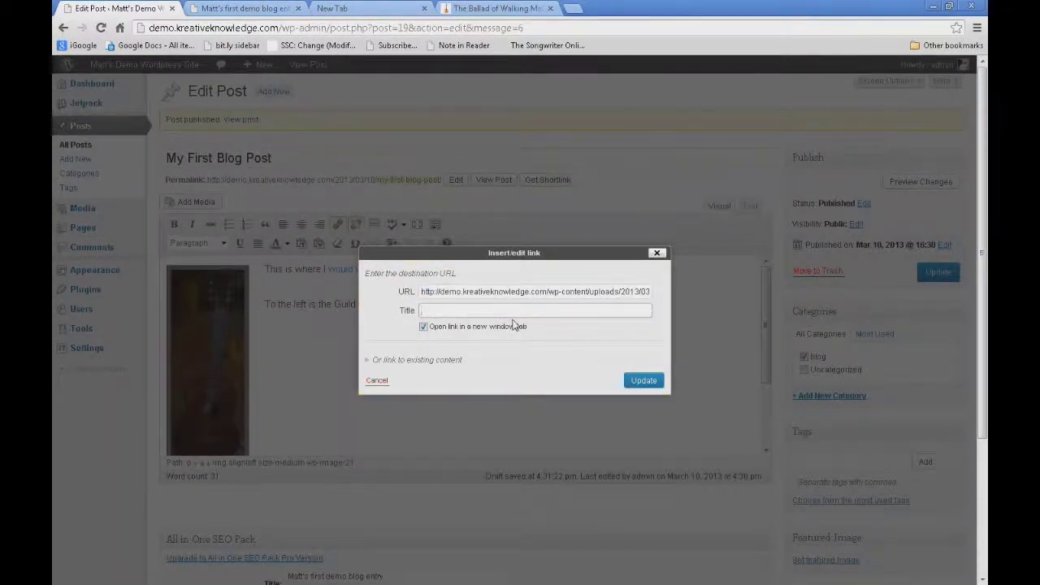
type("my fiurst guitar")
left_click(645, 381)
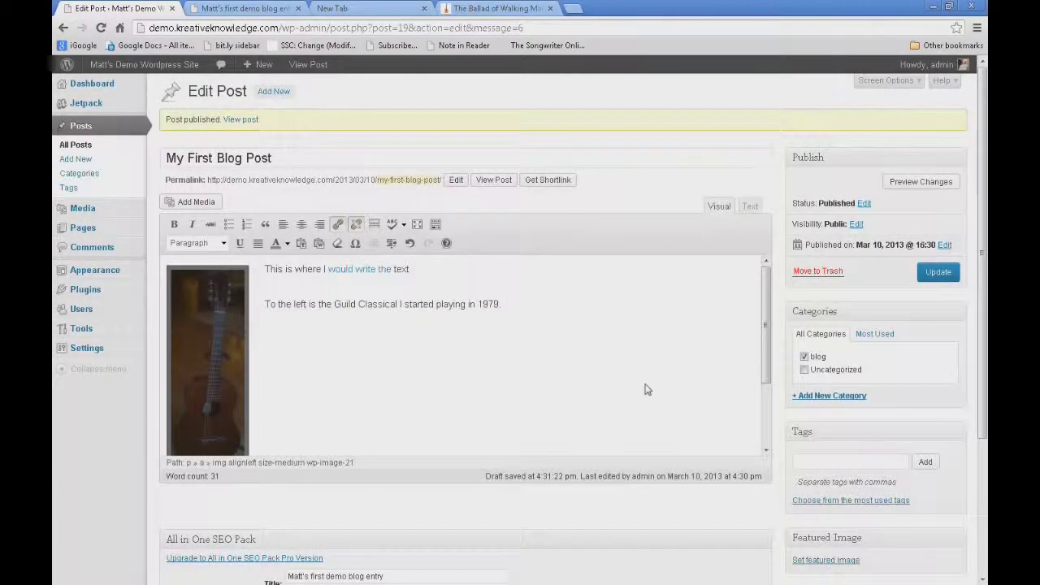
left_click(936, 277)
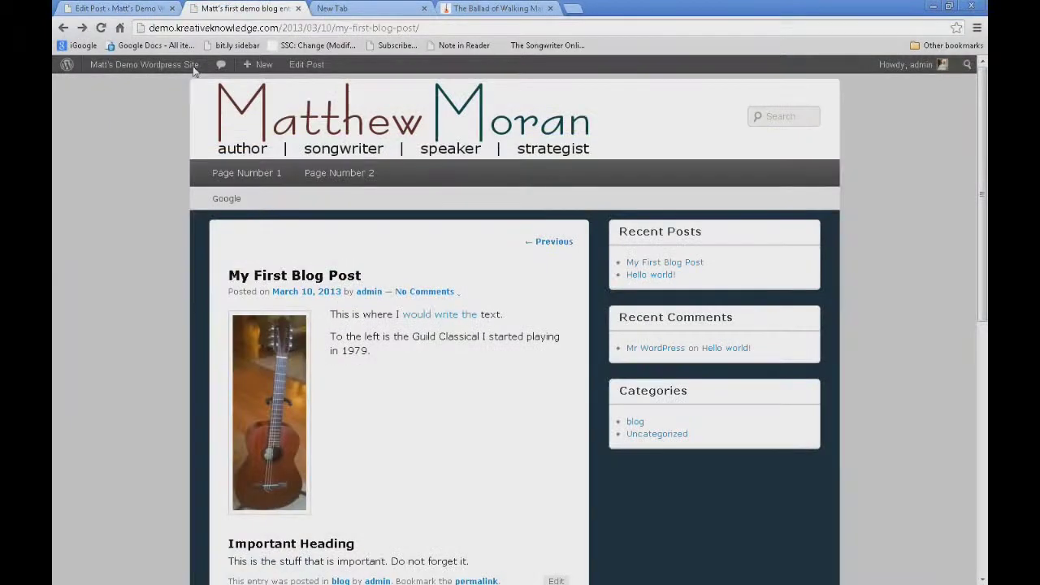
- Reload the published post and test the guitar photo's link, closing the tab it opens
left_click(101, 28)
left_click(306, 360)
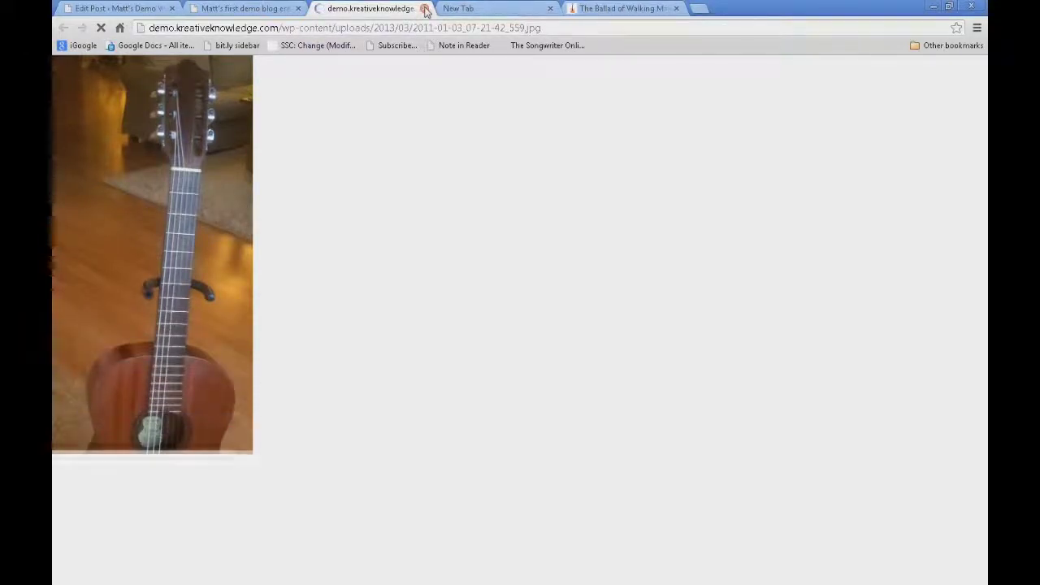
left_click(425, 9)
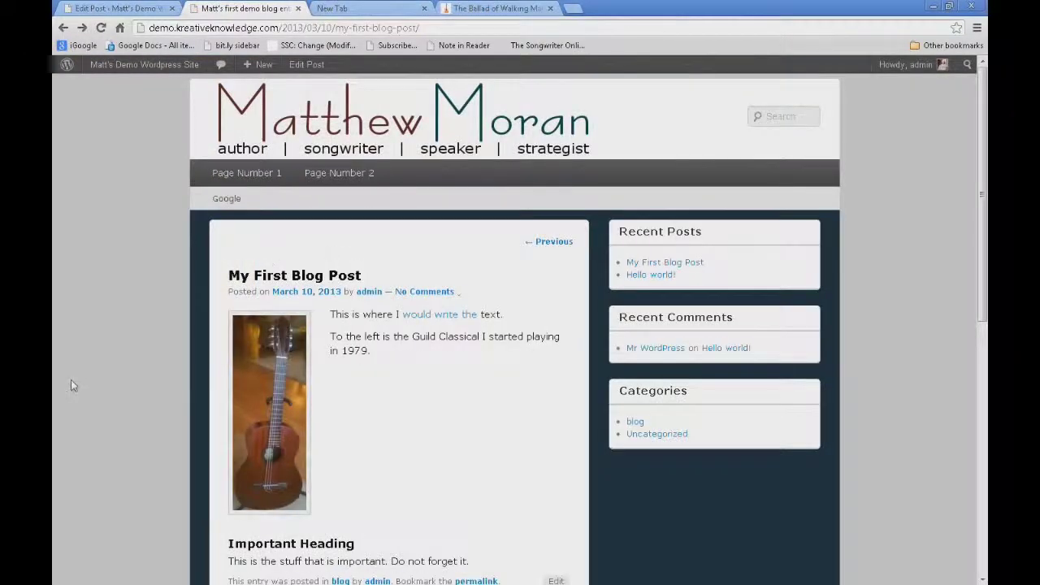
- Examine the SEO title, description and keywords in the published post's page source, and close the source view
right_click(106, 284)
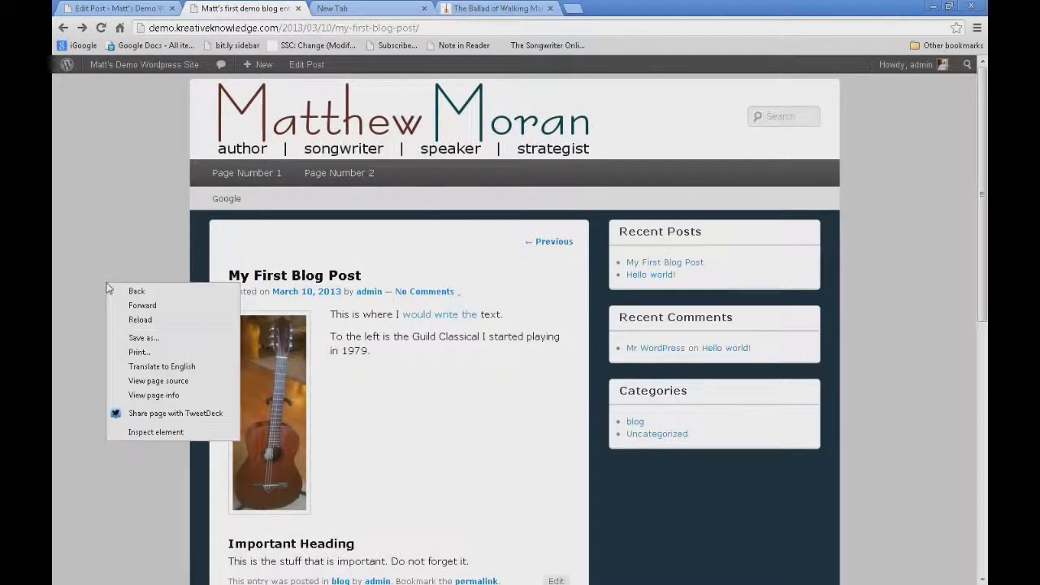
left_click(160, 382)
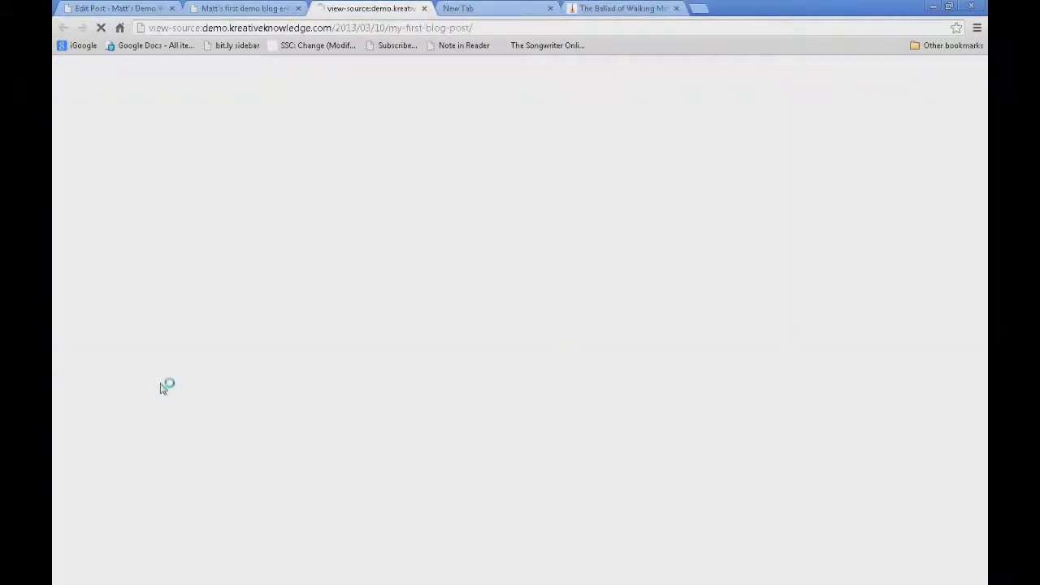
key("ctrl+f")
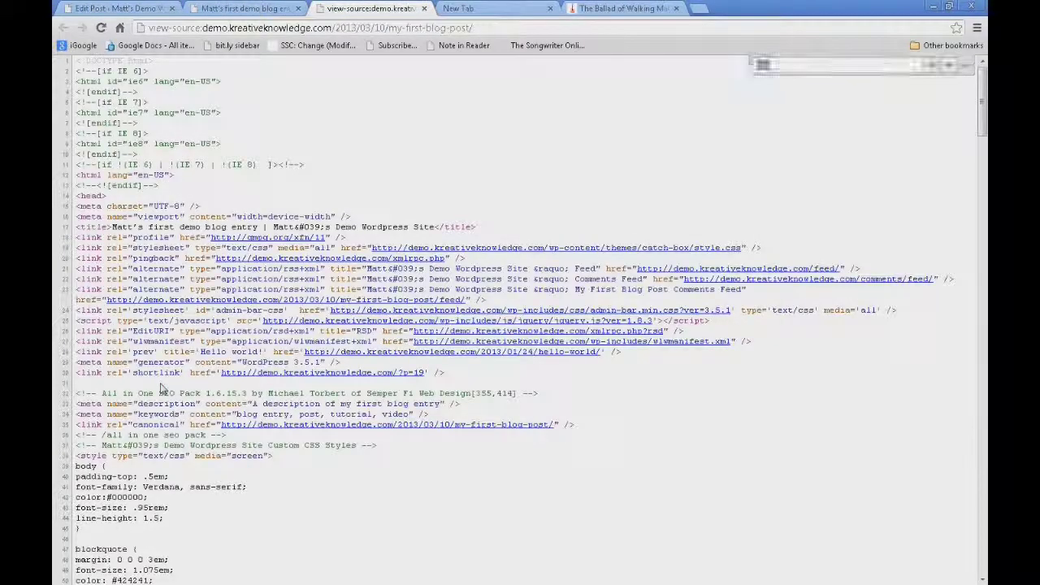
left_click(179, 392)
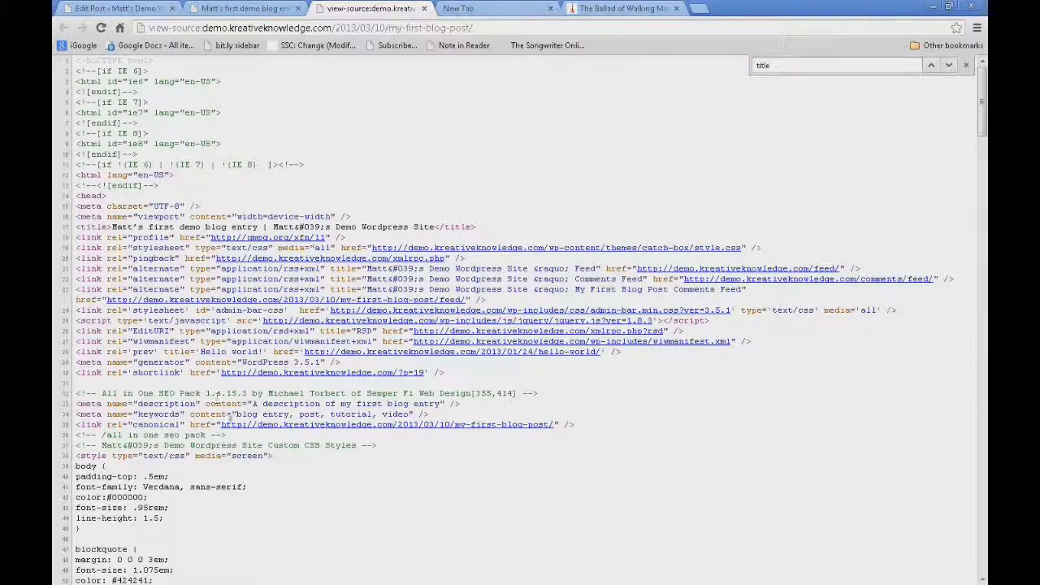
left_click_drag(266, 403, 280, 411)
left_click(281, 411)
left_click(423, 8)
mouse_move(259, 65)
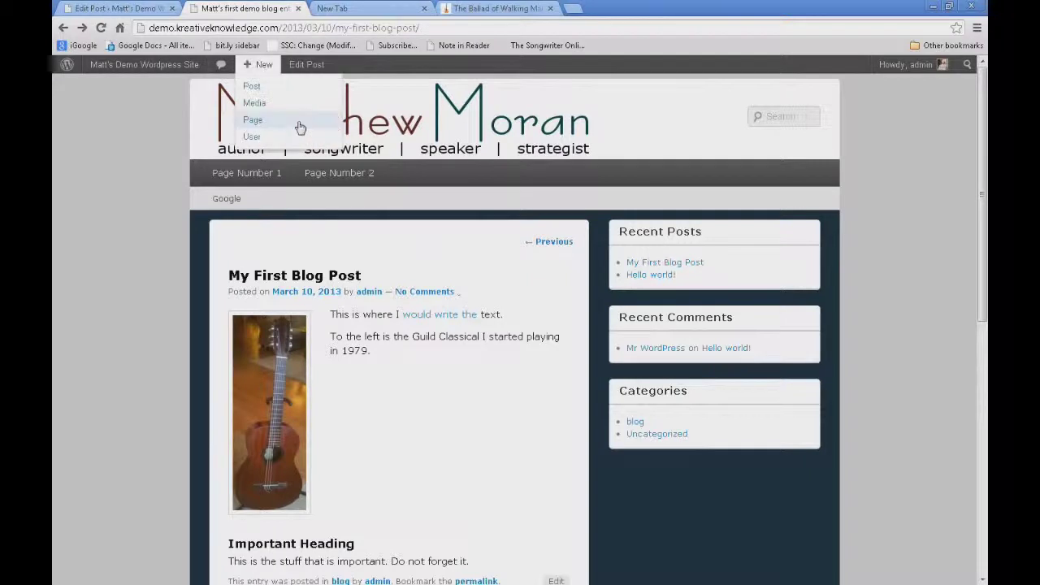